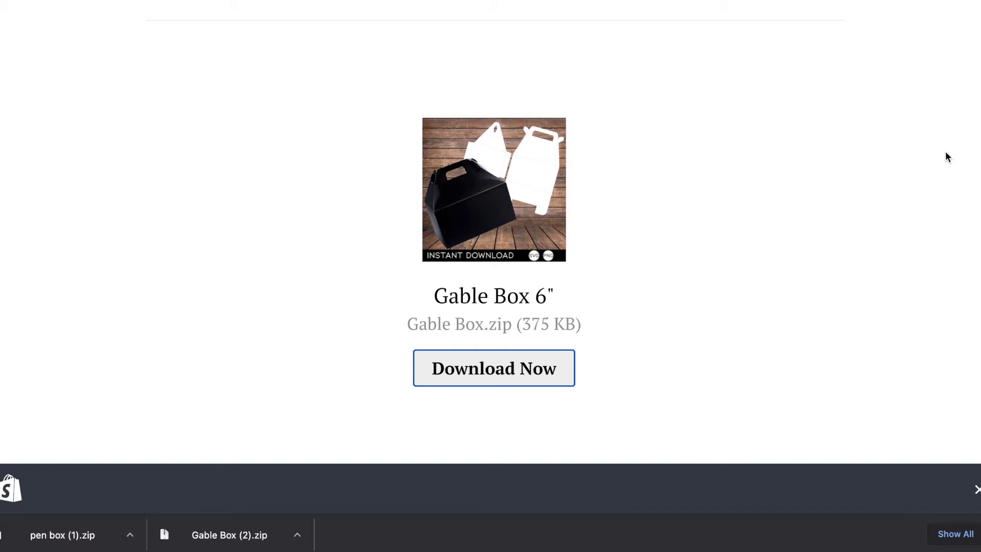
scroll(947, 157, "up", 3)
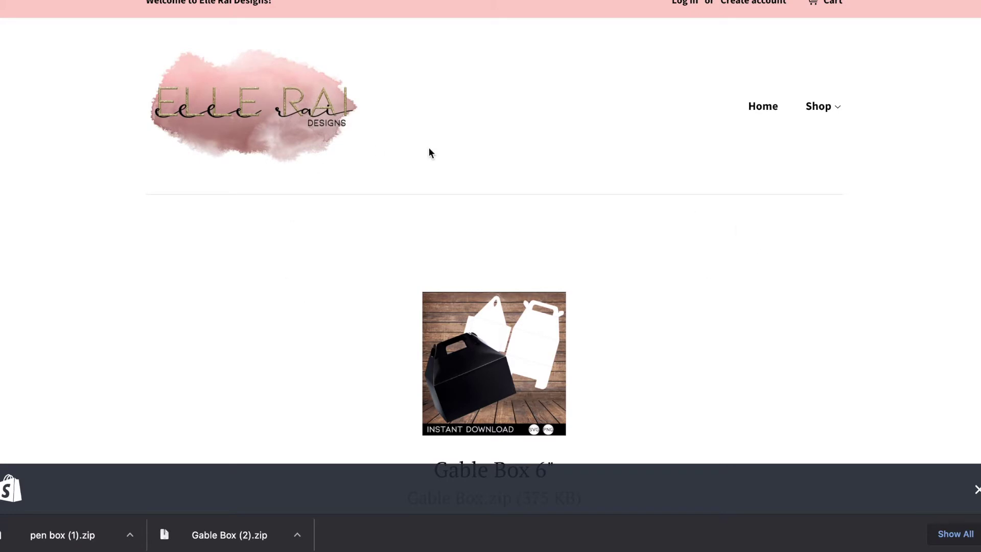
scroll(428, 152, "down", 3)
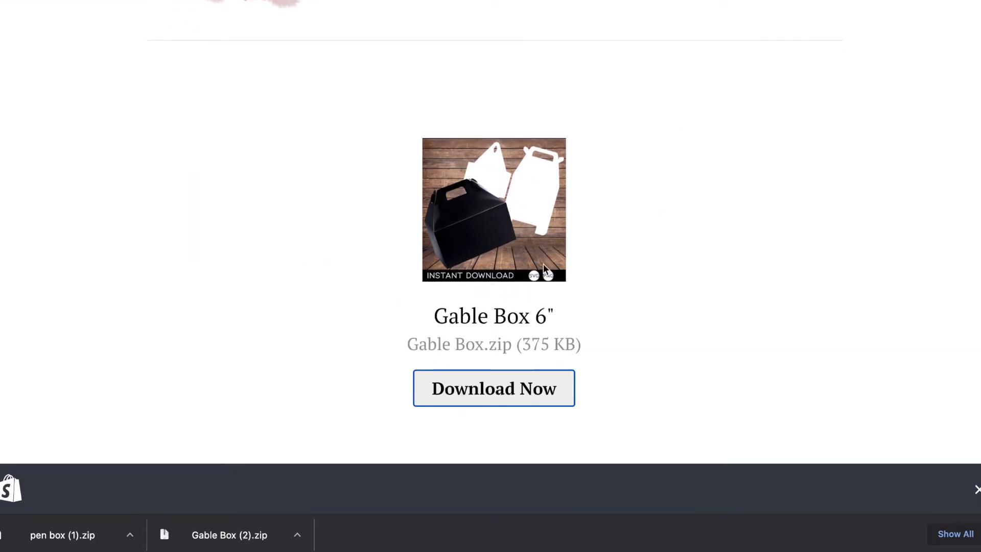
scroll(544, 266, "down", 1)
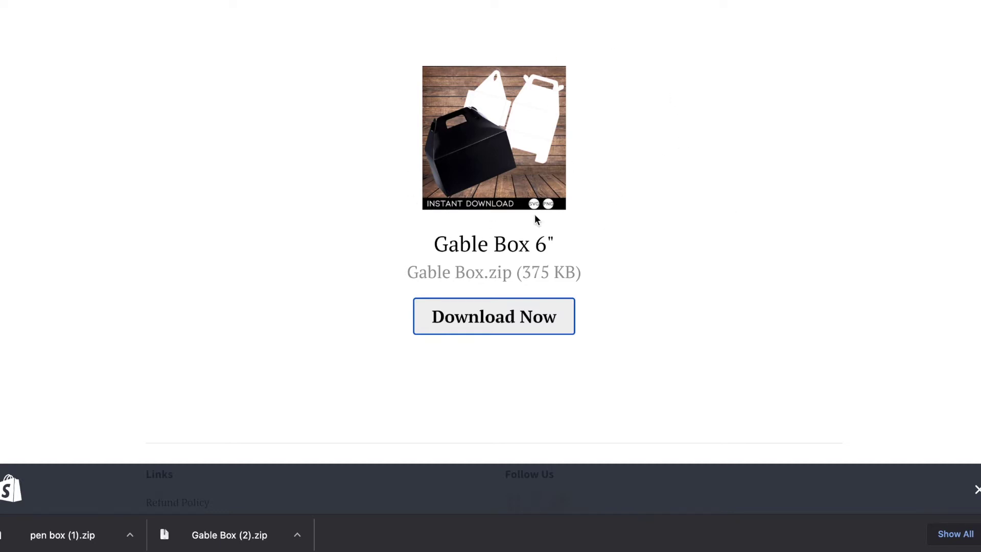
scroll(534, 215, "down", 1)
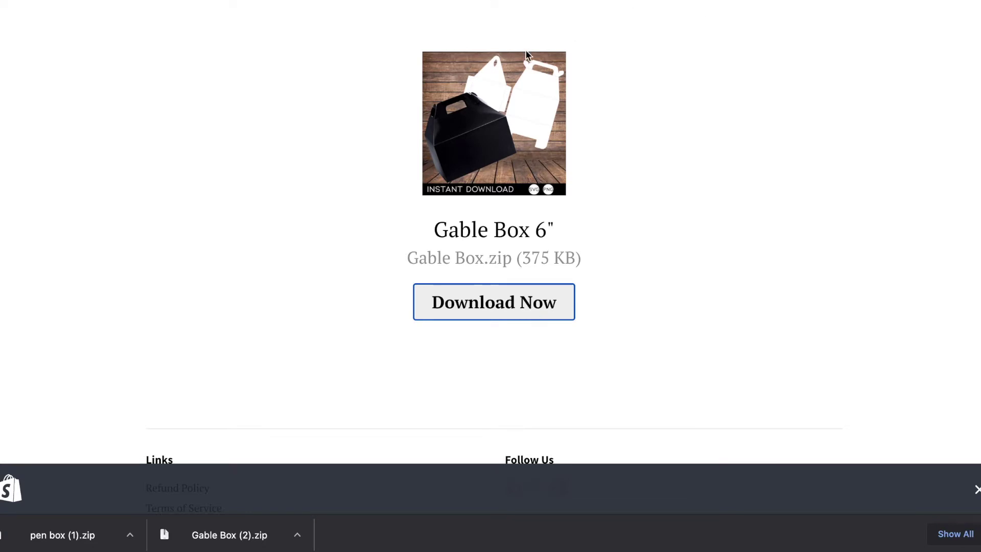
scroll(428, 188, "down", 1)
scroll(428, 185, "down", 3)
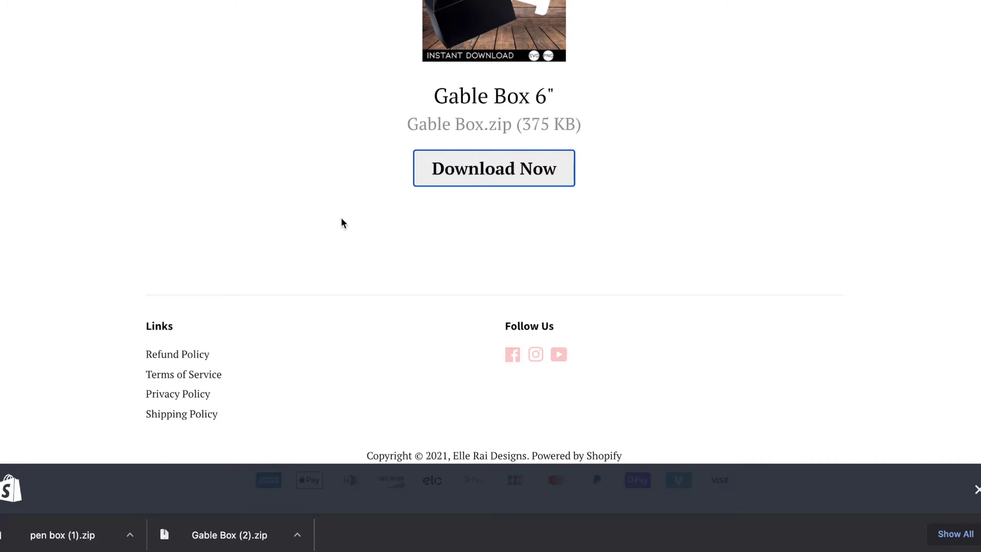
- Unpack the downloaded Gable Box (2).zip and pen box (1).zip, and move both extracted folders to the desktop
left_click(209, 535)
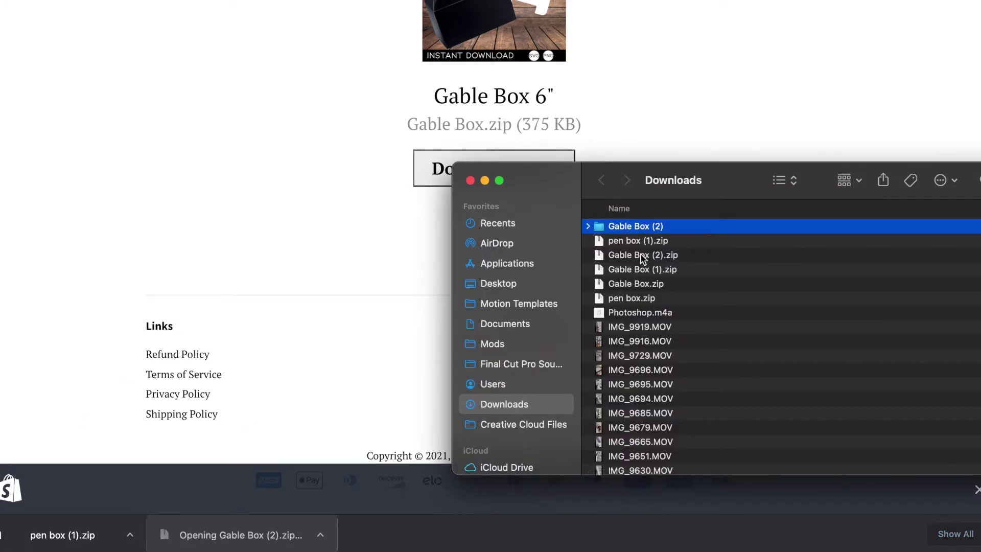
left_click(92, 534)
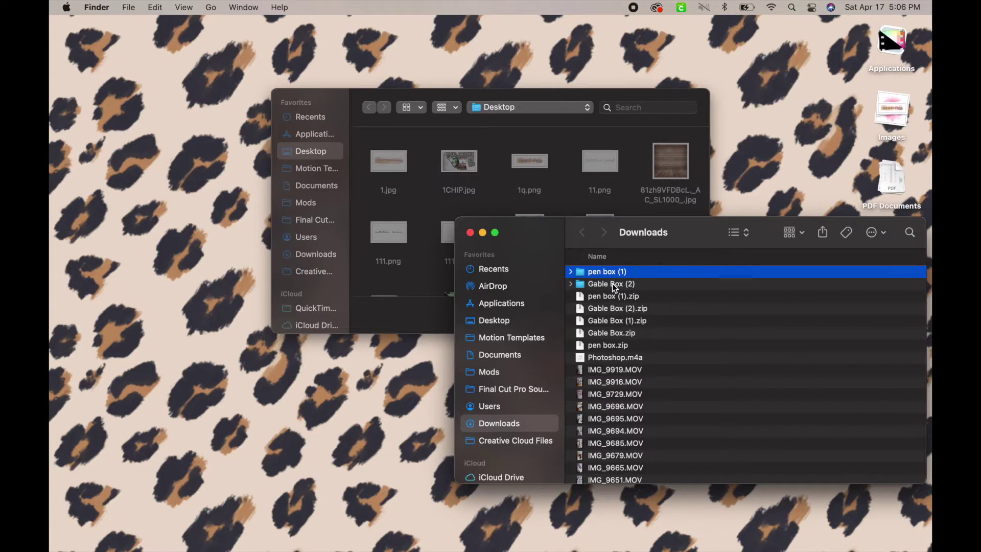
left_click(612, 283)
left_click(611, 276, "shift")
left_click_drag(611, 277, 782, 99)
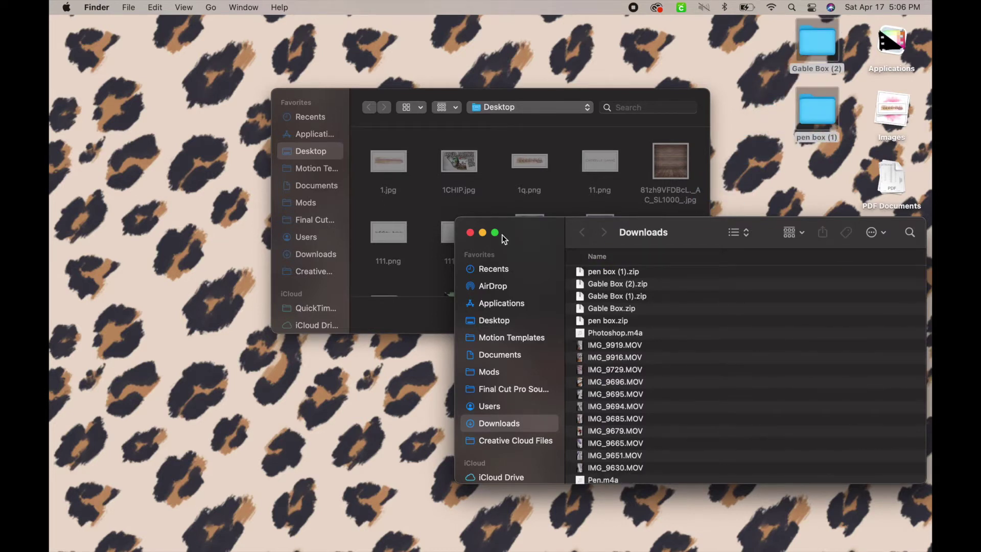
- Switch to Silhouette Studio and hide the page setup options to free the design area
mouse_move(388, 526)
left_click(428, 531)
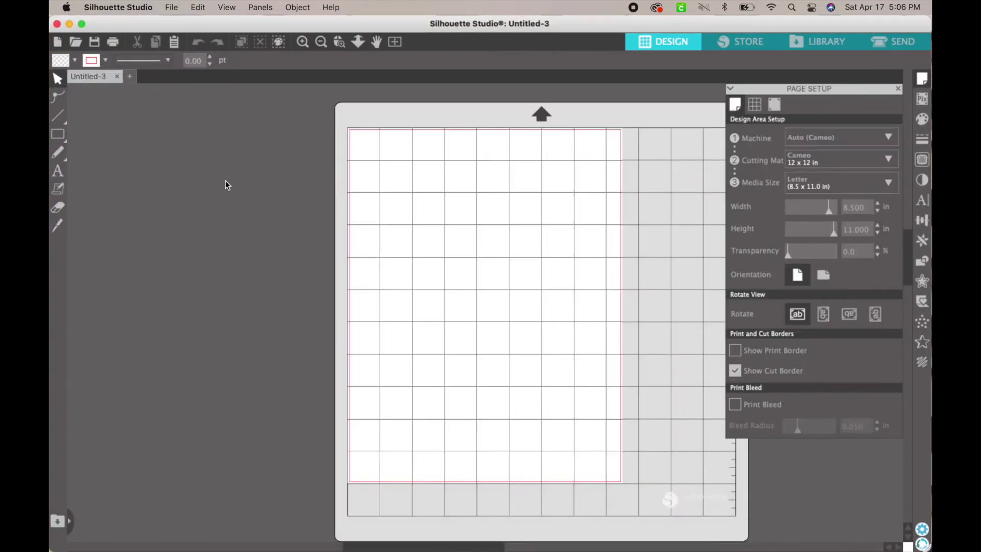
left_click(898, 89)
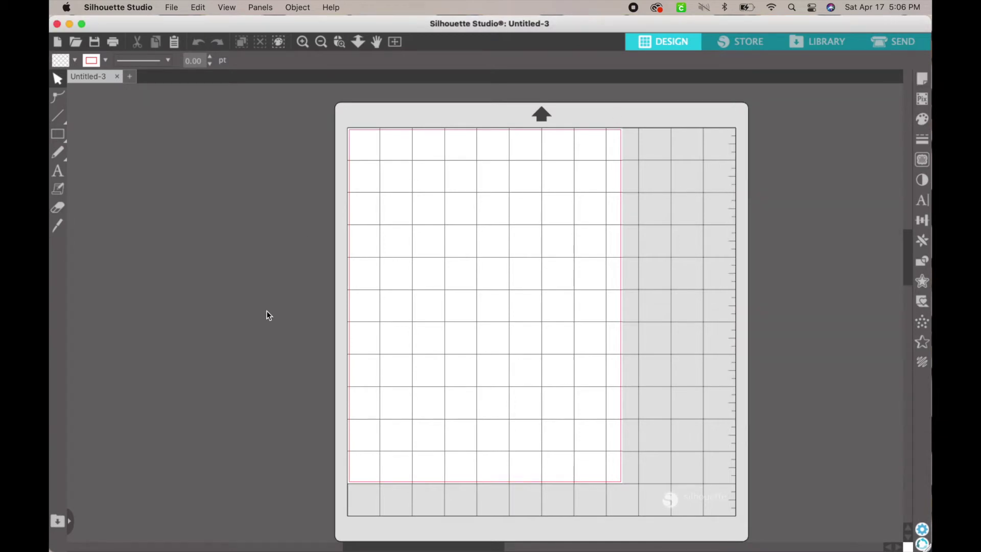
- Open Gable A.dxf from the Gable Box (2) folder on the Desktop
left_click(171, 8)
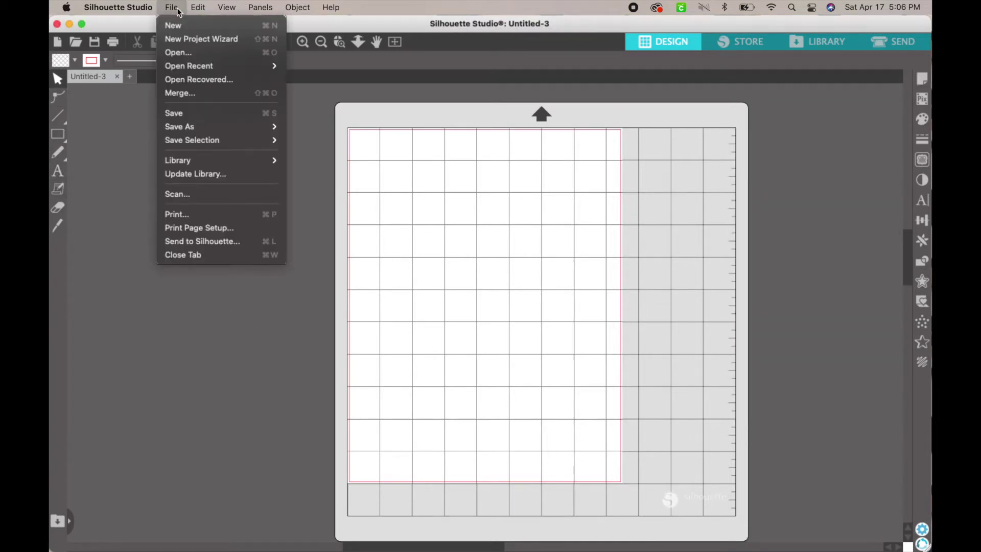
left_click(187, 54)
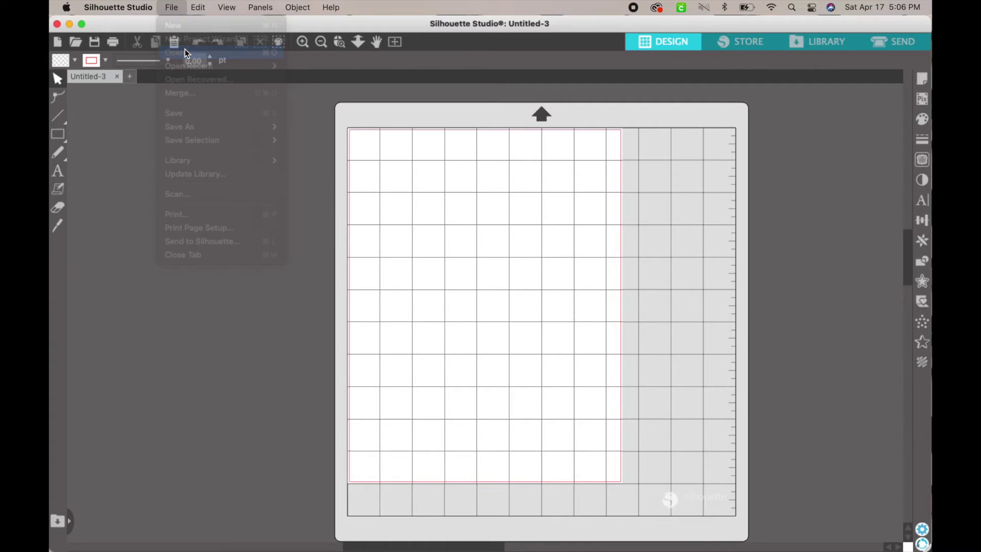
left_click(309, 151)
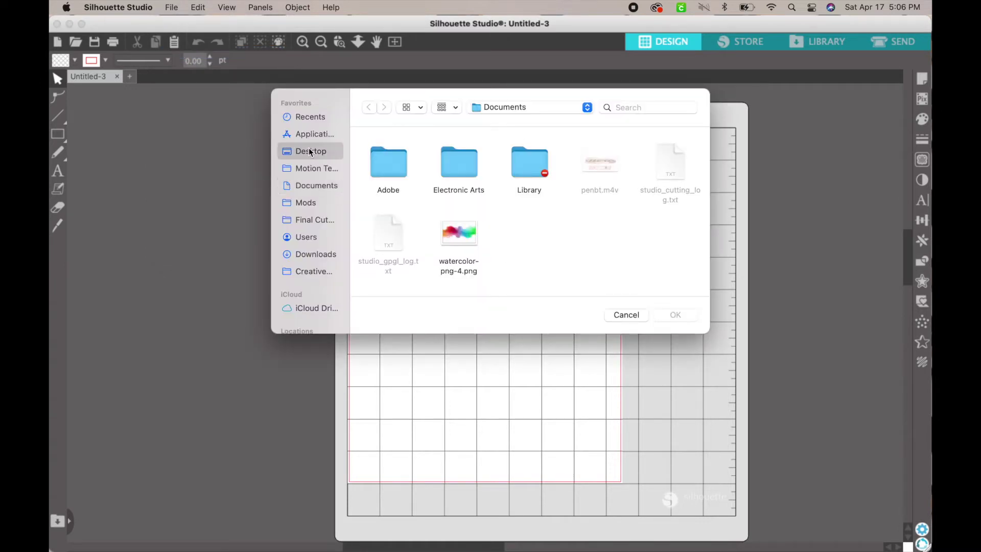
scroll(474, 215, "down", 5)
scroll(474, 215, "down", 10)
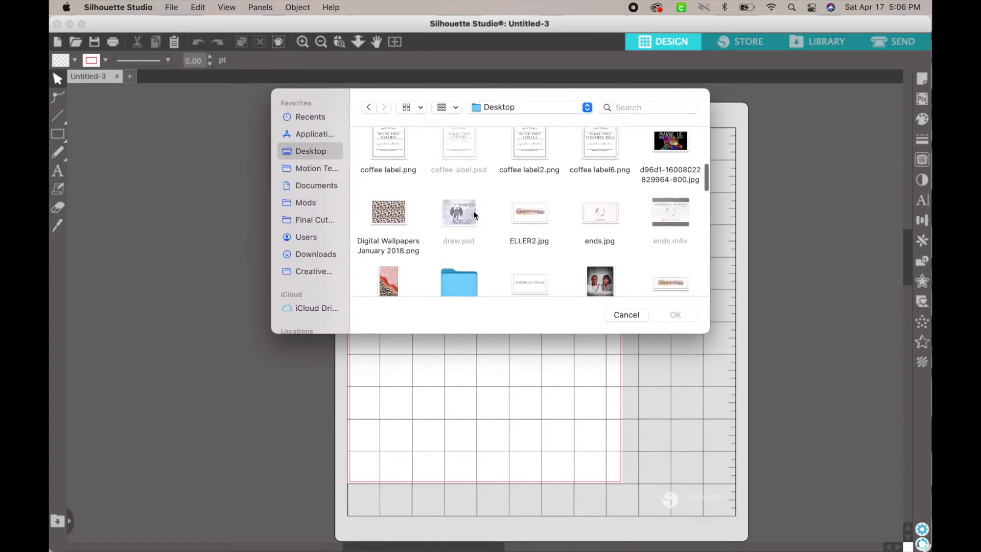
double_click(465, 152)
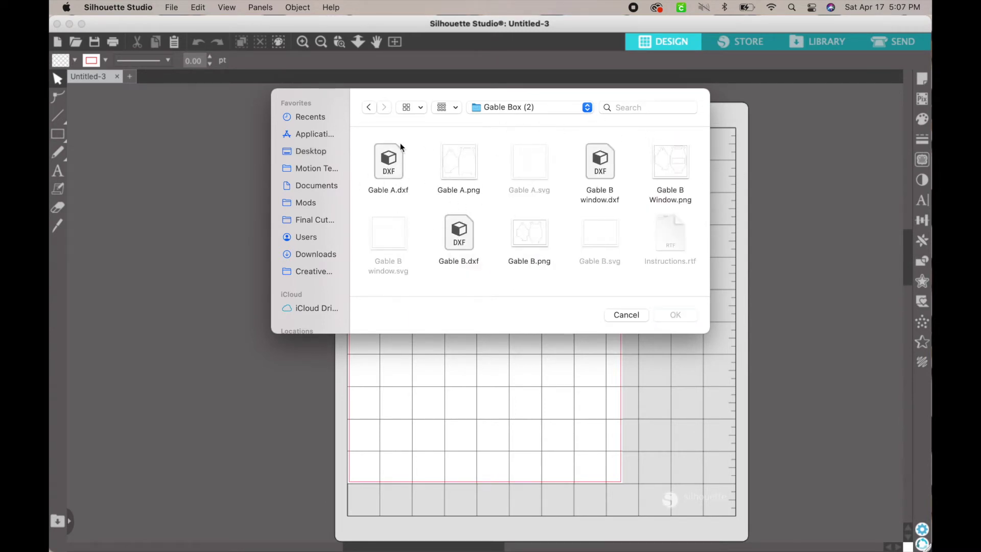
left_click(402, 180)
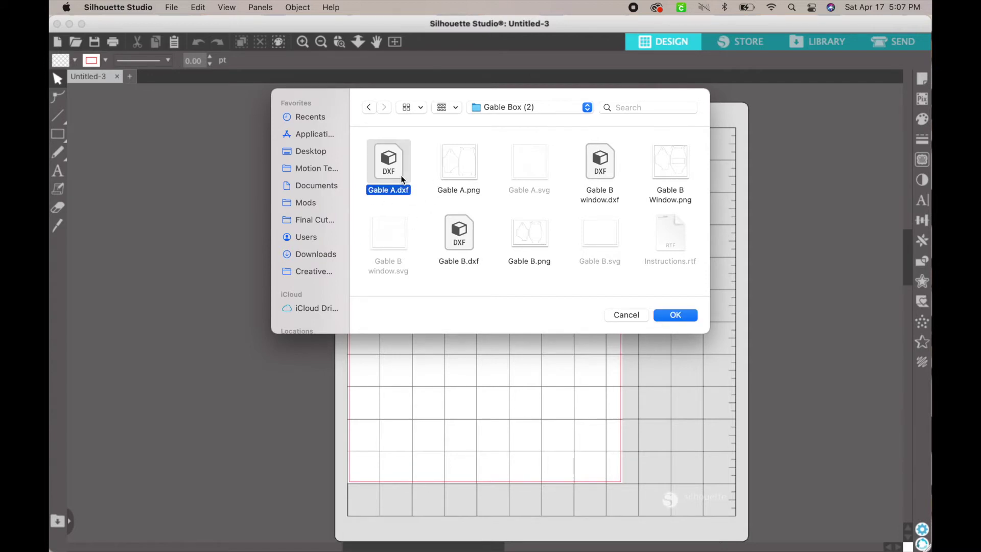
left_click(689, 319)
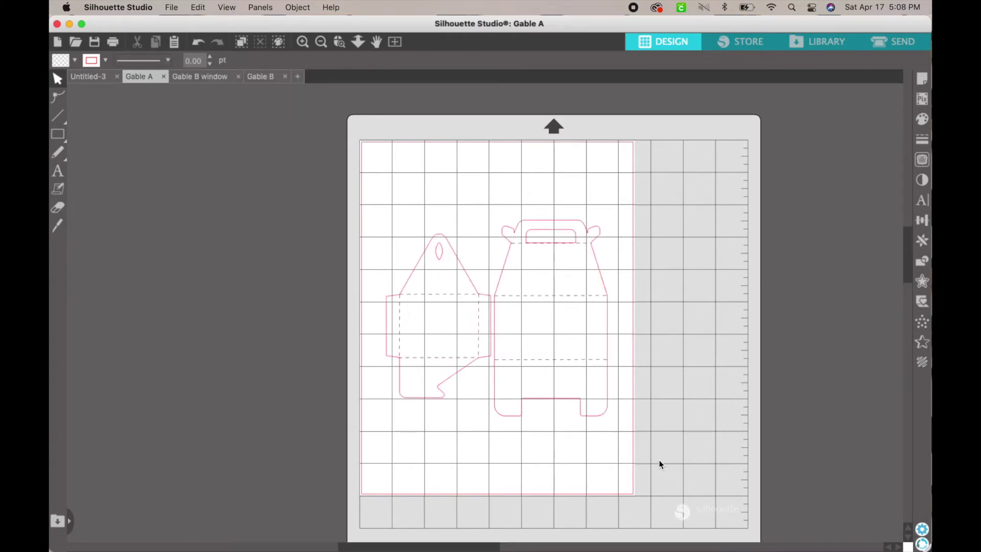
- Group all the cut and fold lines of both Gable A box pieces
scroll(659, 464, "down", 5)
scroll(659, 463, "up", 2)
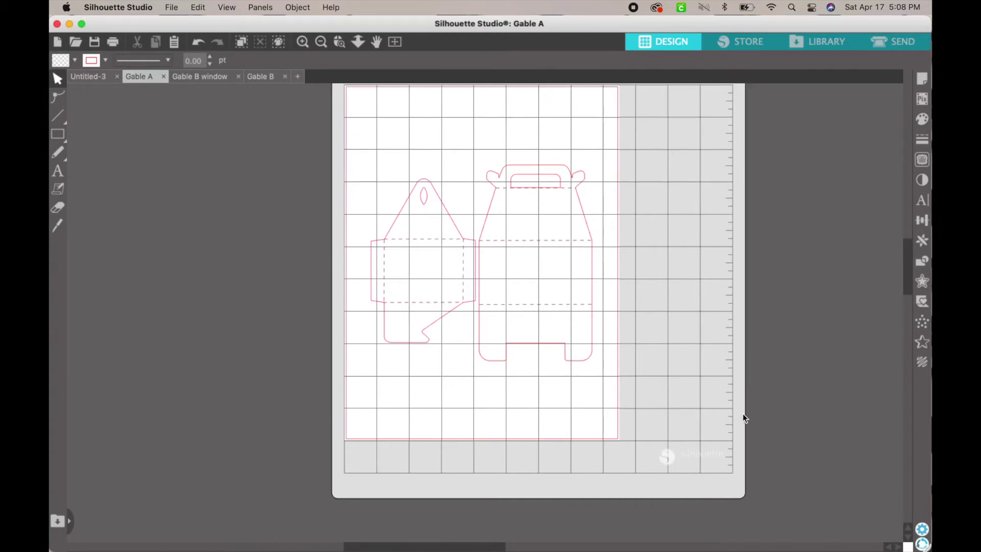
scroll(707, 405, "up", 2)
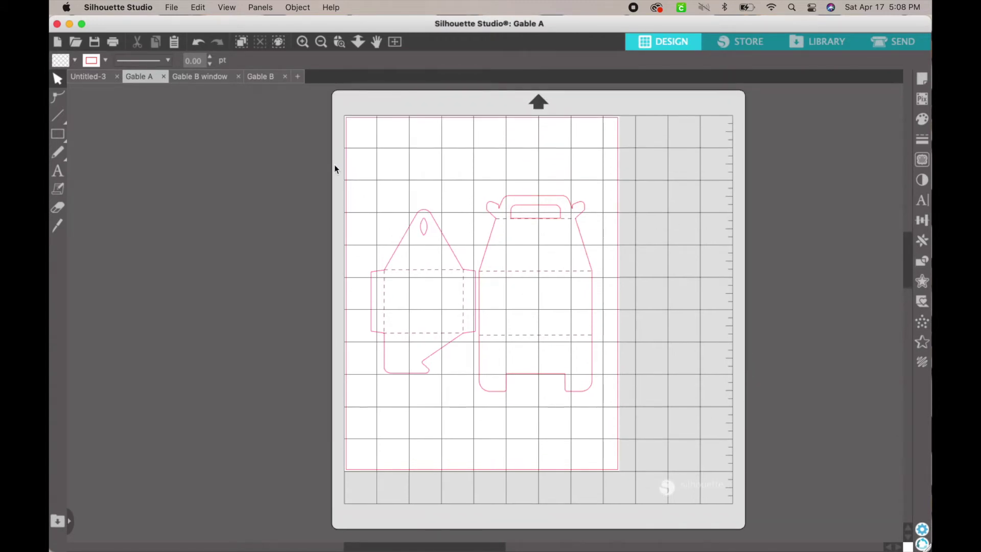
left_click_drag(334, 169, 598, 460)
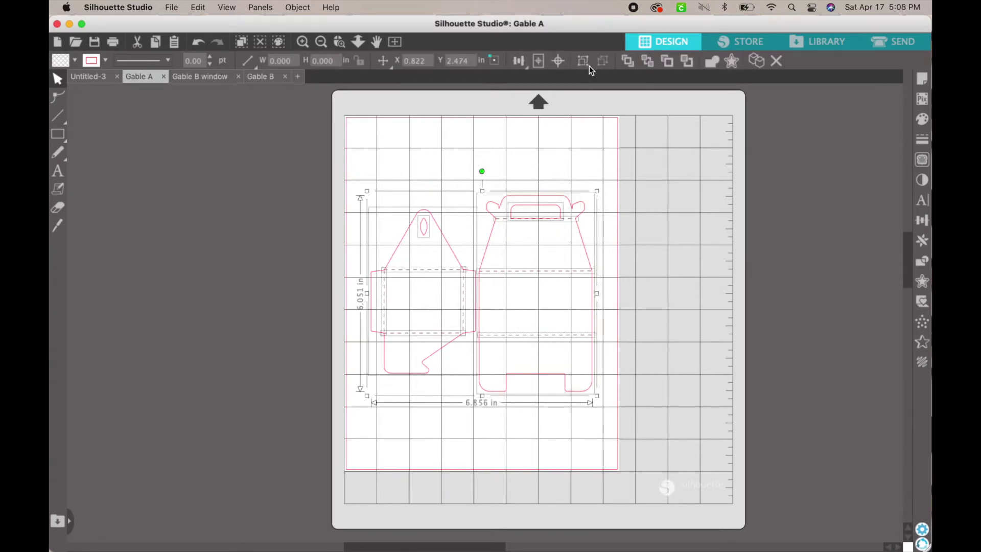
left_click(585, 64)
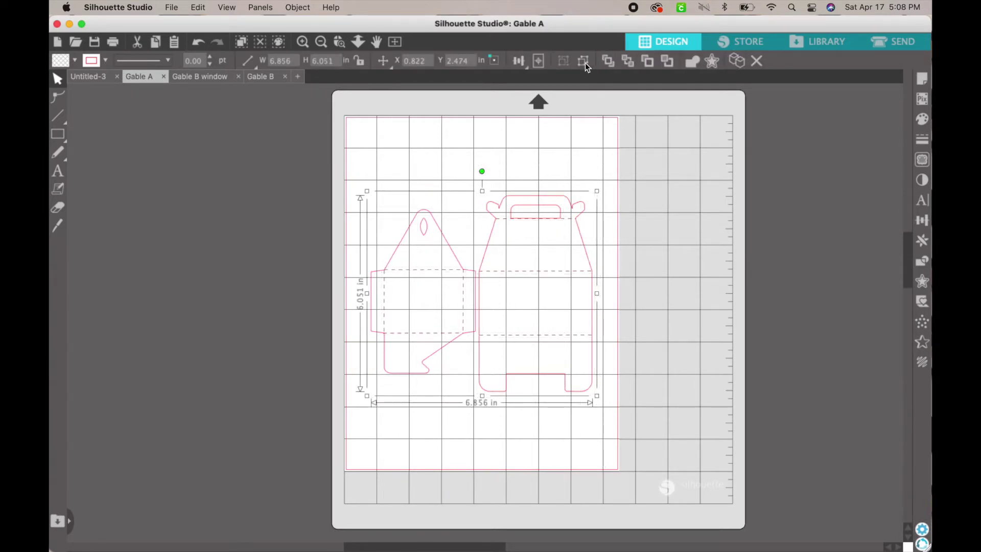
- Lock the group's aspect ratio and set its height to 10.5 in
left_click(360, 60)
left_click(336, 60)
type("10.5")
key("Return")
left_click(776, 321)
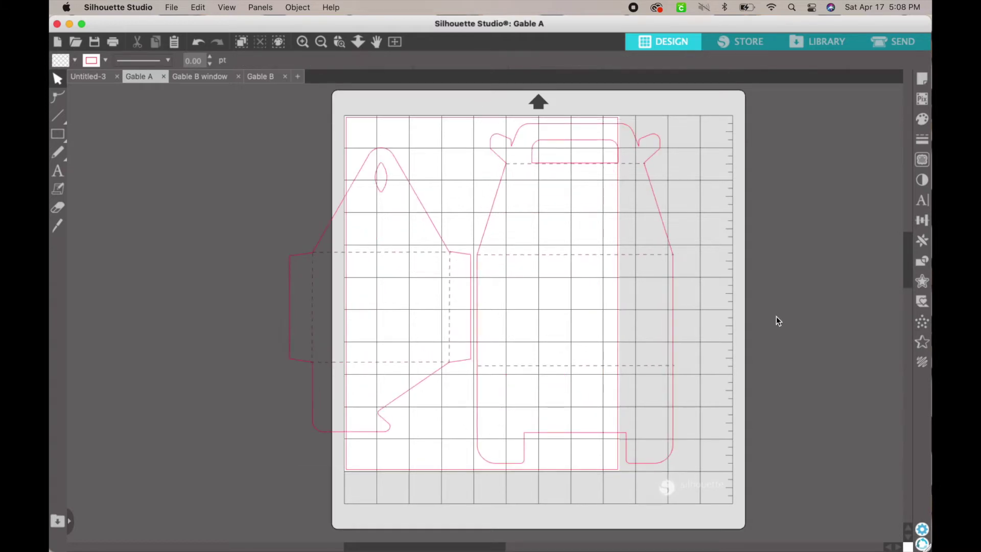
- Ungroup the enlarged Gable A design so its two box pieces can be selected separately
left_click_drag(221, 170, 642, 537)
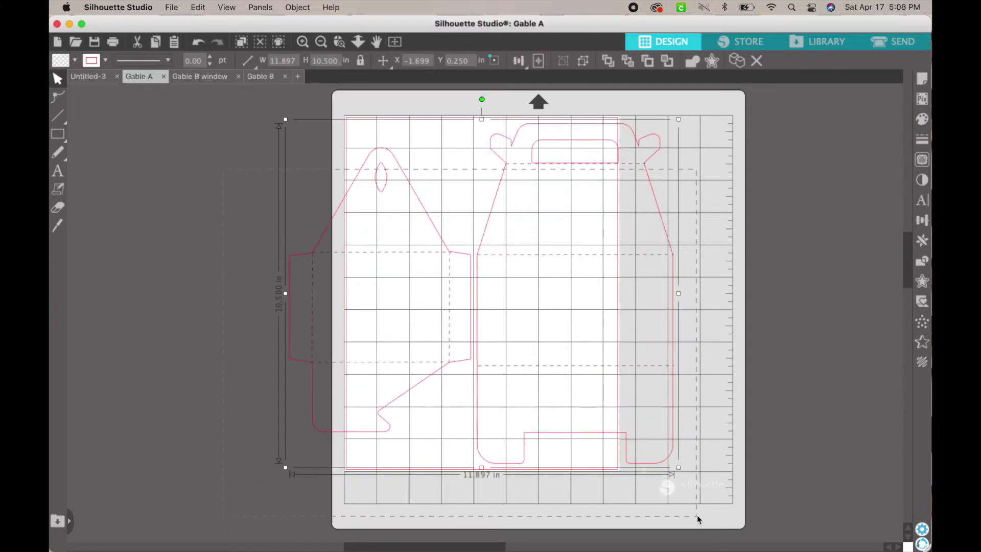
left_click(600, 399)
left_click(677, 396)
left_click(584, 65)
left_click(196, 242)
left_click_drag(173, 201, 423, 503)
left_click(766, 324)
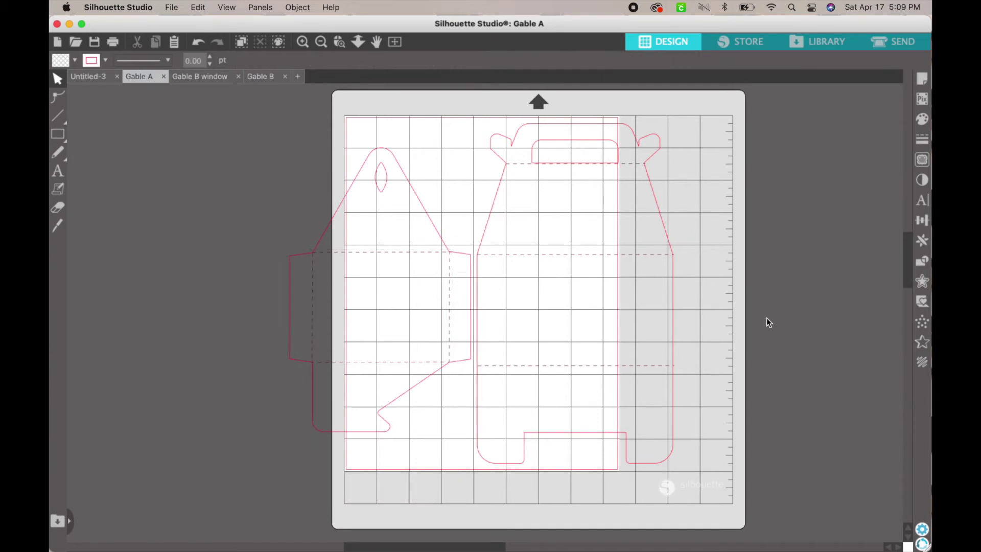
- Copy the pointed side piece with its fold lines and paste it in front in a new document
left_click_drag(205, 167, 464, 461)
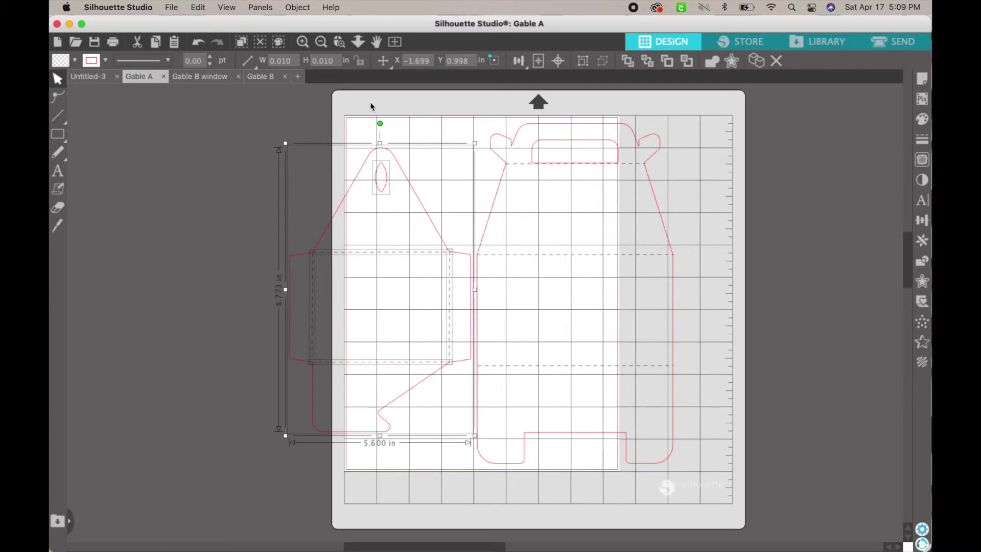
left_click(263, 151)
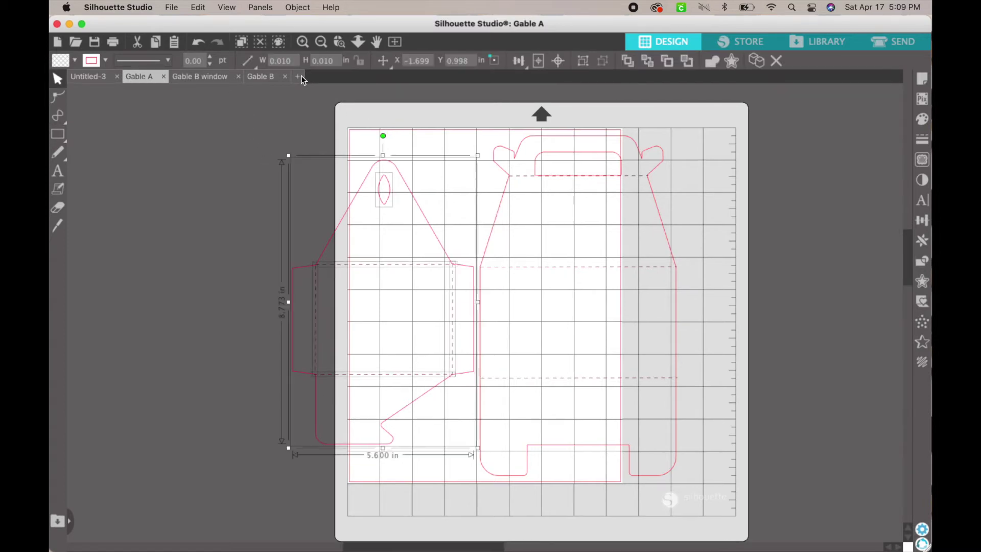
left_click(298, 77)
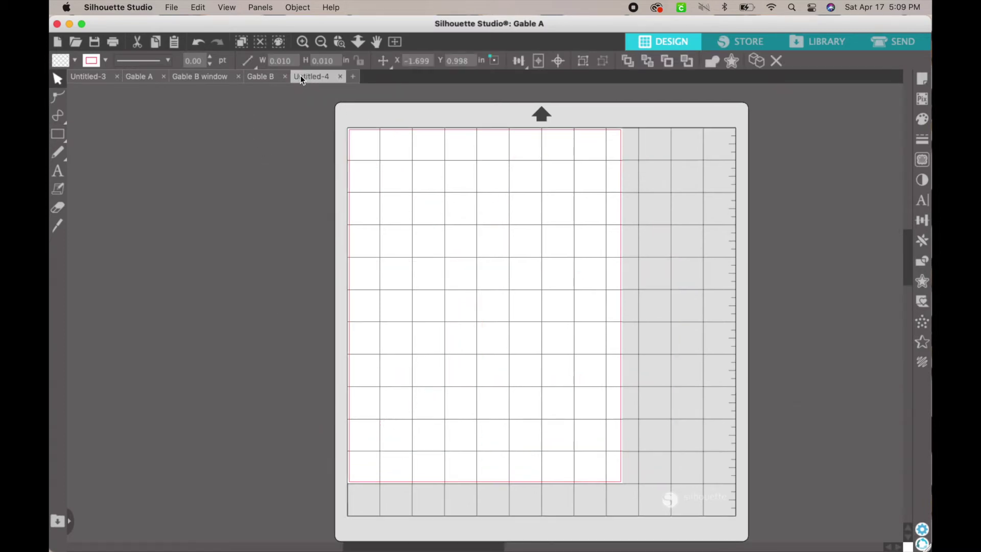
left_click(198, 7)
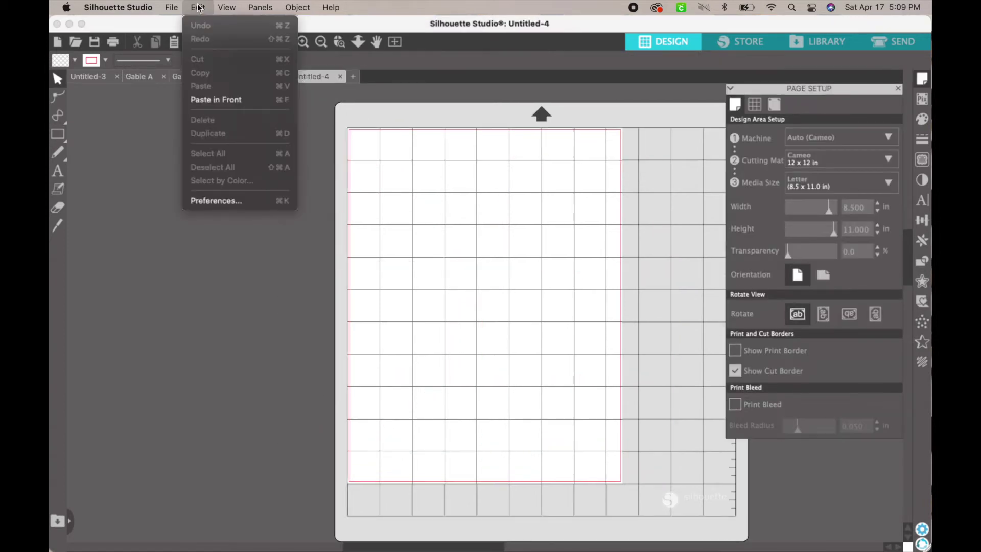
left_click(218, 99)
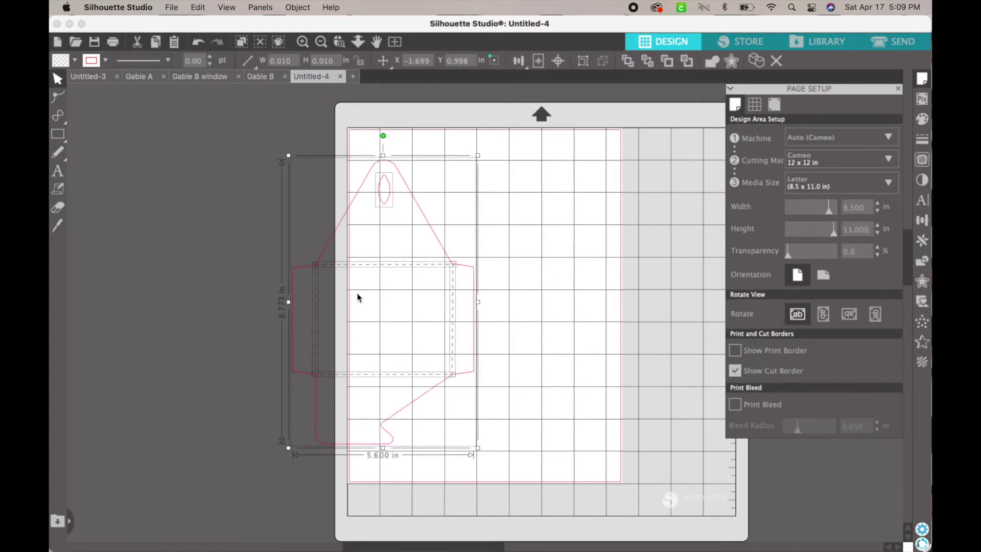
left_click(388, 297)
left_click(437, 350)
left_click_drag(449, 351, 539, 338)
left_click(394, 324)
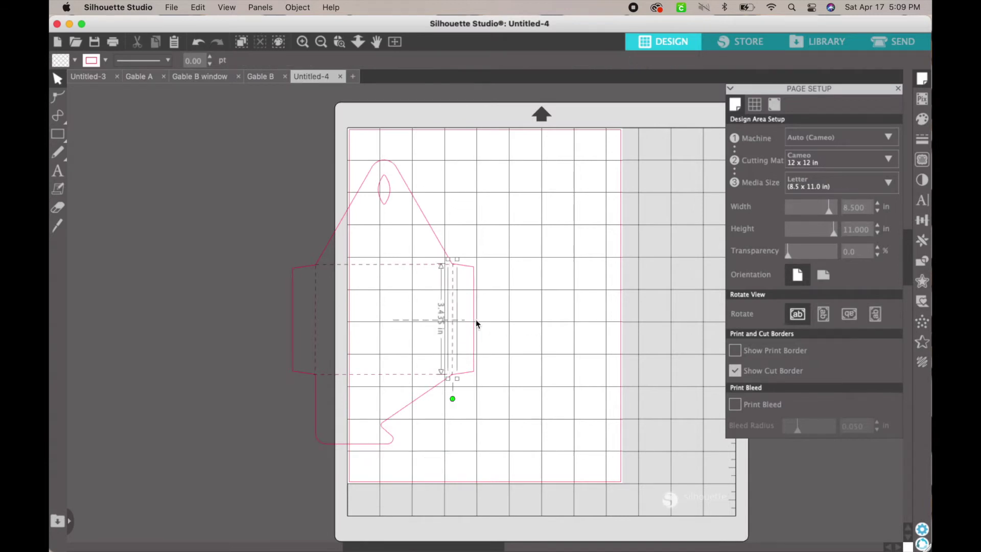
- Select the whole pasted side piece with its fold lines and move it right until it lies fully within the letter-size page
left_click(396, 362)
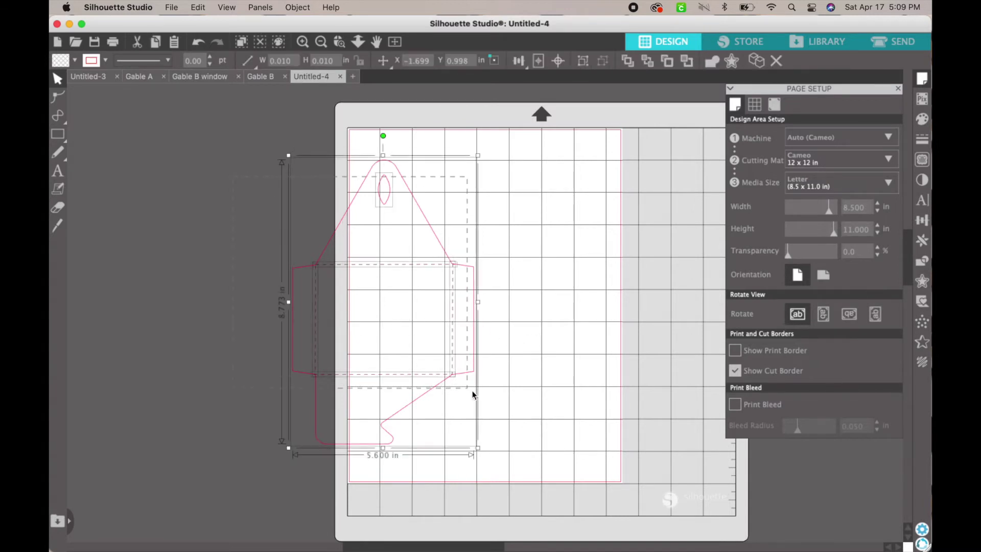
key("Right")
key("Right")
key("Right")
key("Right")
key("Right")
key("Right")
key("Right")
key("Right")
key("Right")
key("Right")
key("Right")
key("Right")
key("Right")
key("Right")
key("Right")
key("Right")
key("Right")
key("Right")
key("Right")
key("Right")
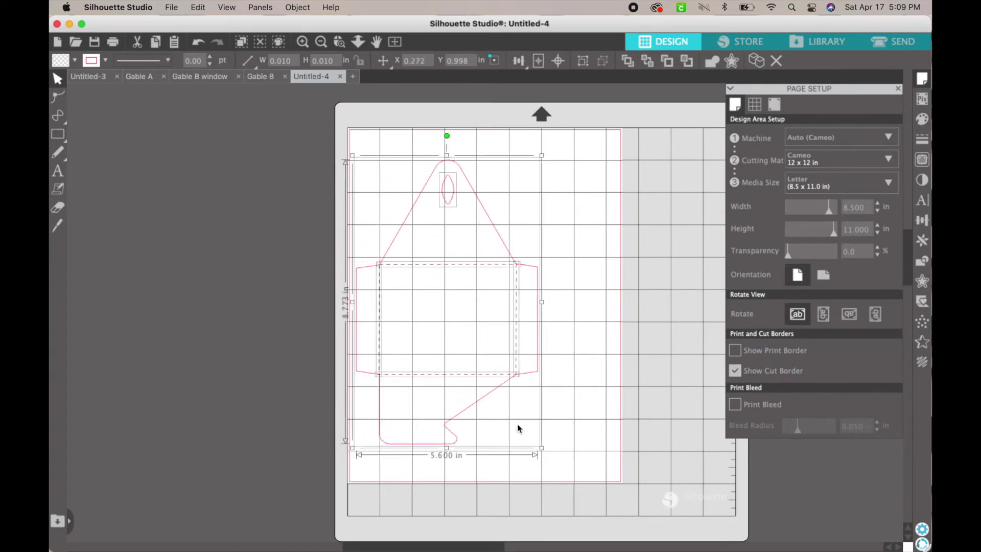
key("Right")
key("Right")
key("Right")
key("Right")
key("Right")
left_click(324, 253)
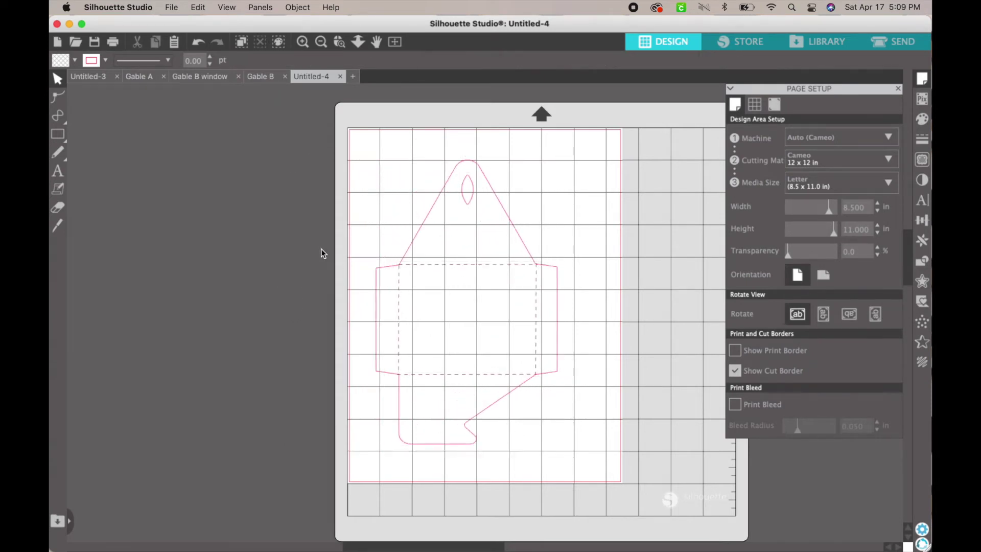
- In the Gable A document, remove the pointed side piece and move the handled body piece left until it lies fully within the letter-size page
left_click(145, 84)
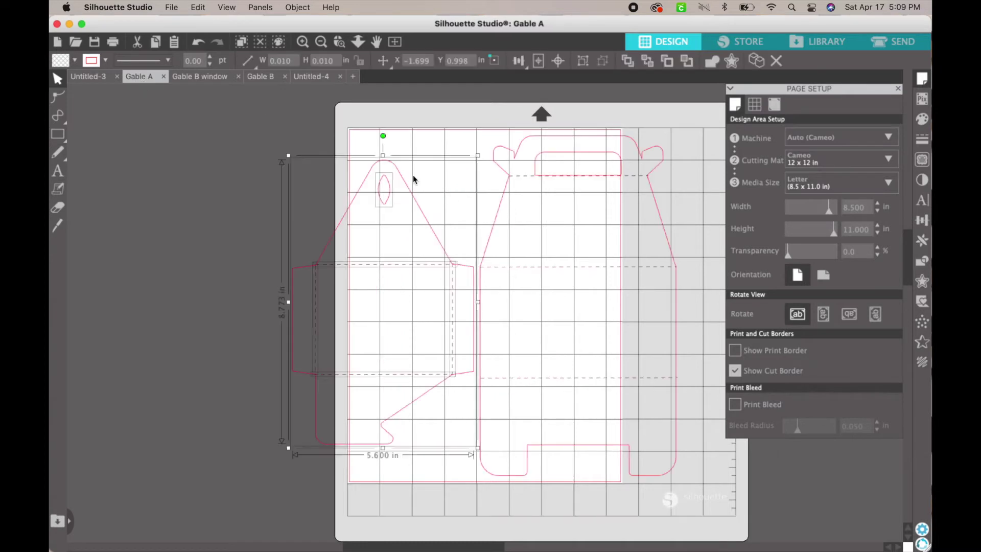
left_click(357, 169)
left_click_drag(354, 122, 702, 499)
key("Left")
key("Left")
key("Left")
key("Left")
key("Left")
key("Left")
key("Left")
key("Left")
key("Left")
key("Left")
key("Left")
key("Left")
key("Left")
key("Left")
key("Left")
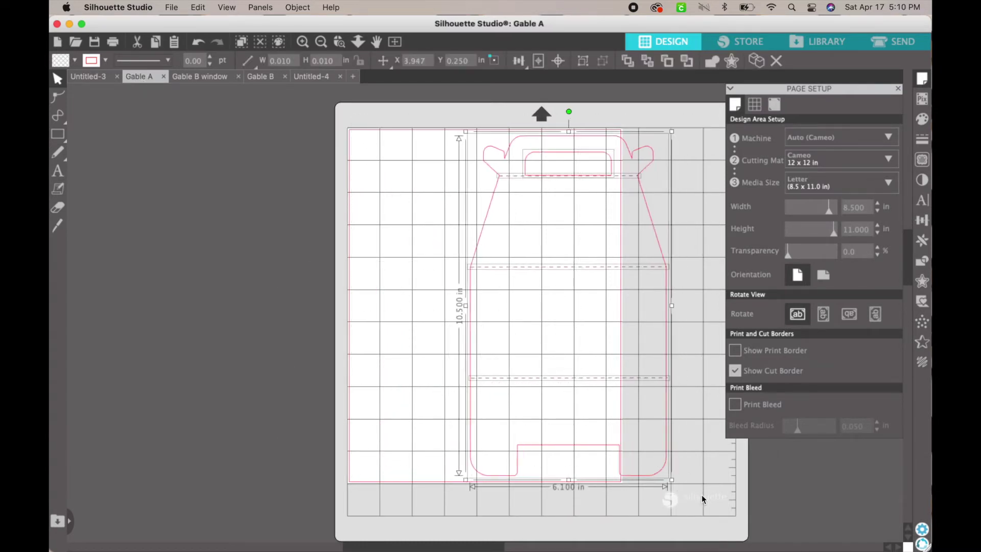
key("Left")
key("Left")
key("Left")
key("Left")
key("Left")
key("Left")
key("Left")
key("Left")
key("Left")
key("Left")
key("Left")
key("Left")
key("Left")
key("Left")
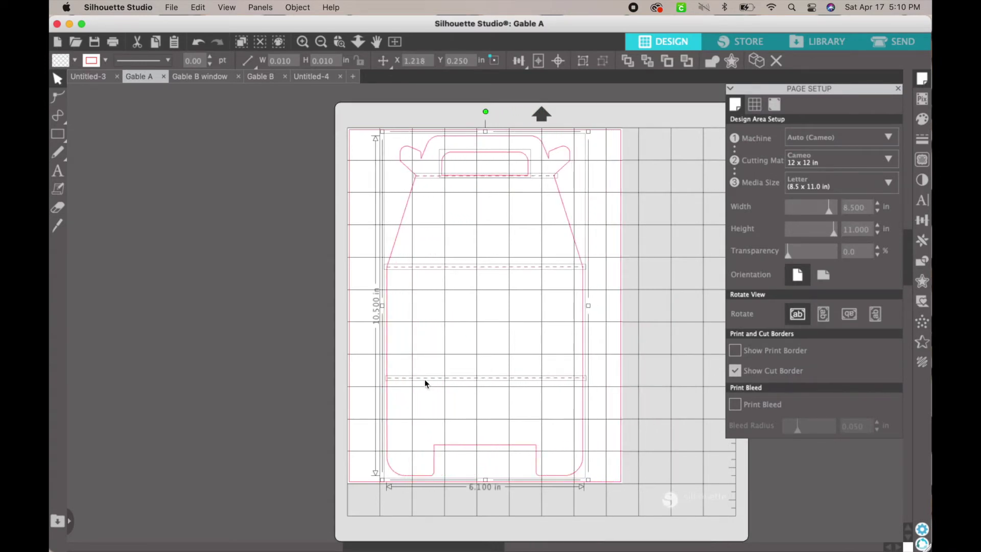
left_click(368, 353)
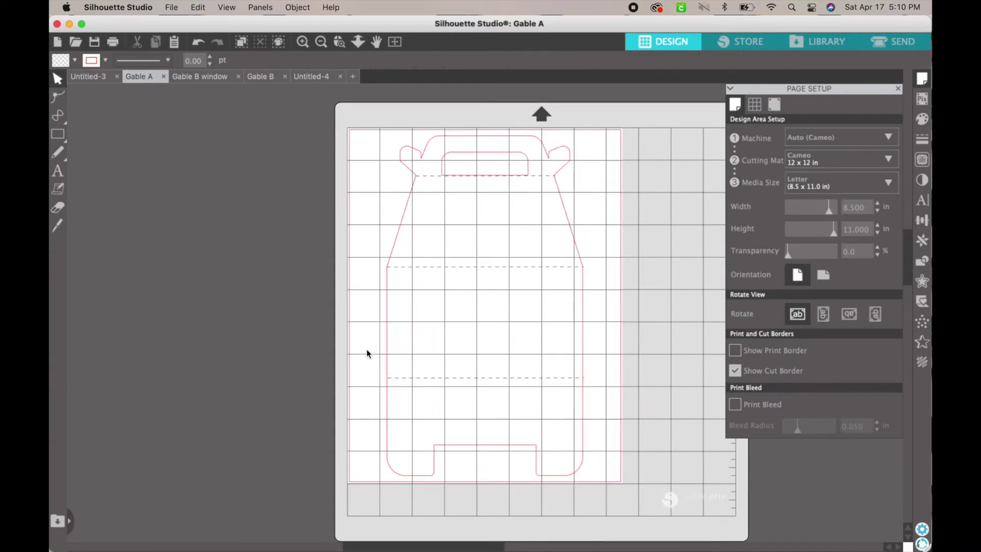
- Set up Gable A for sending by line color and assign the Score action to the dashed fold lines in RGB (79,0,0)
left_click(902, 43)
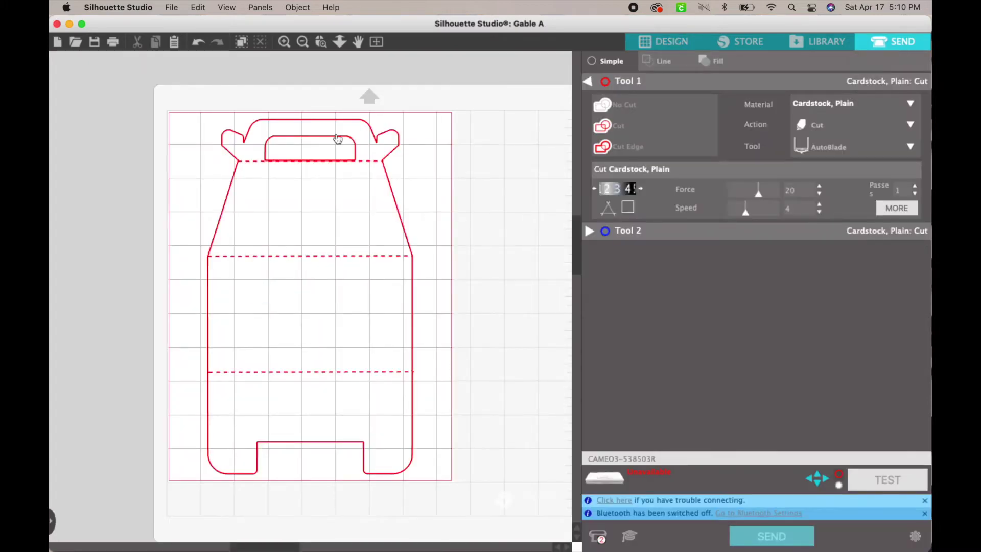
left_click(656, 62)
left_click(614, 69)
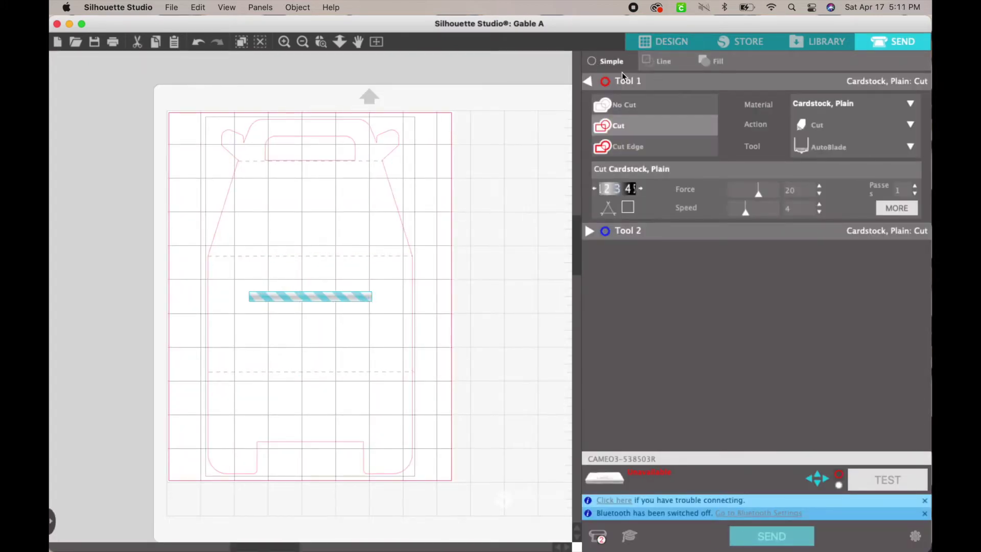
left_click(657, 66)
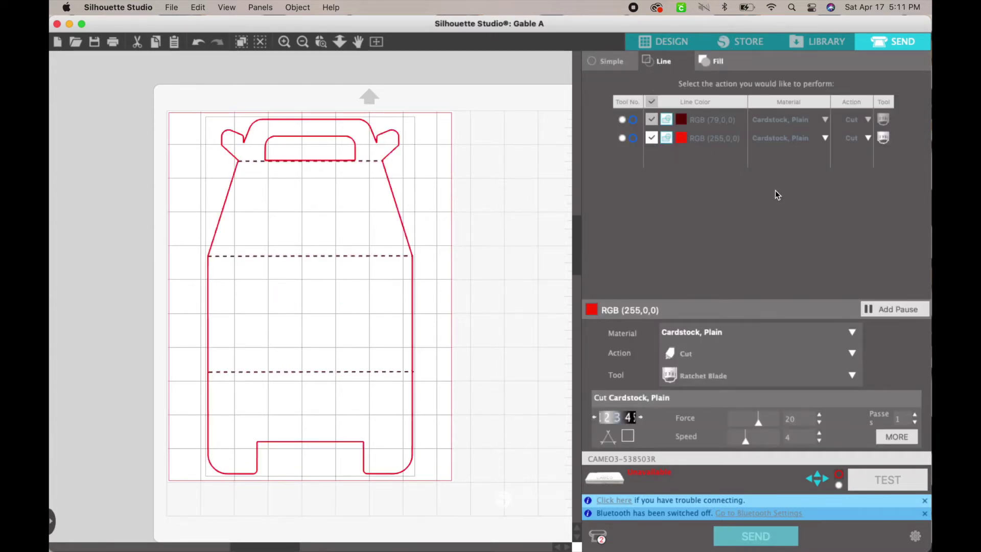
left_click(652, 123)
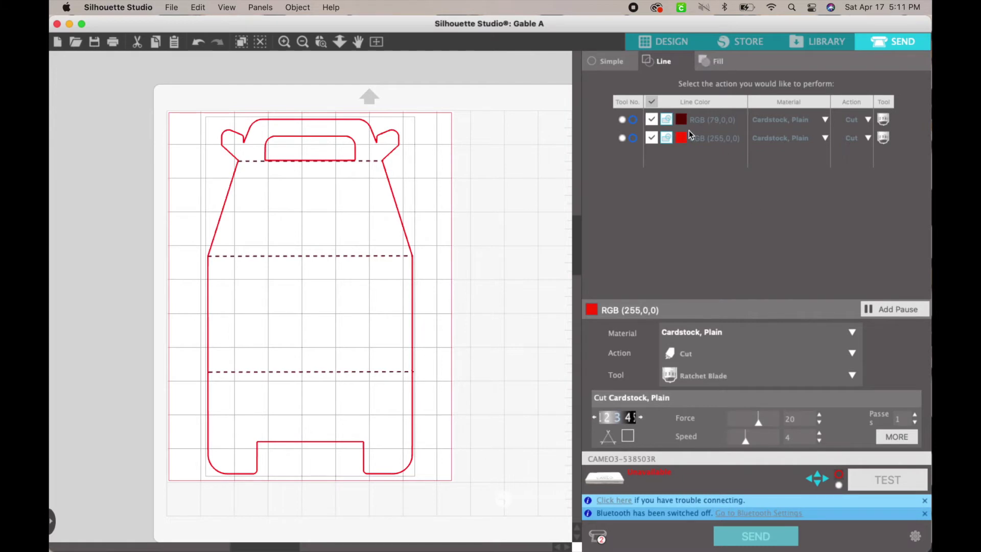
left_click(655, 120)
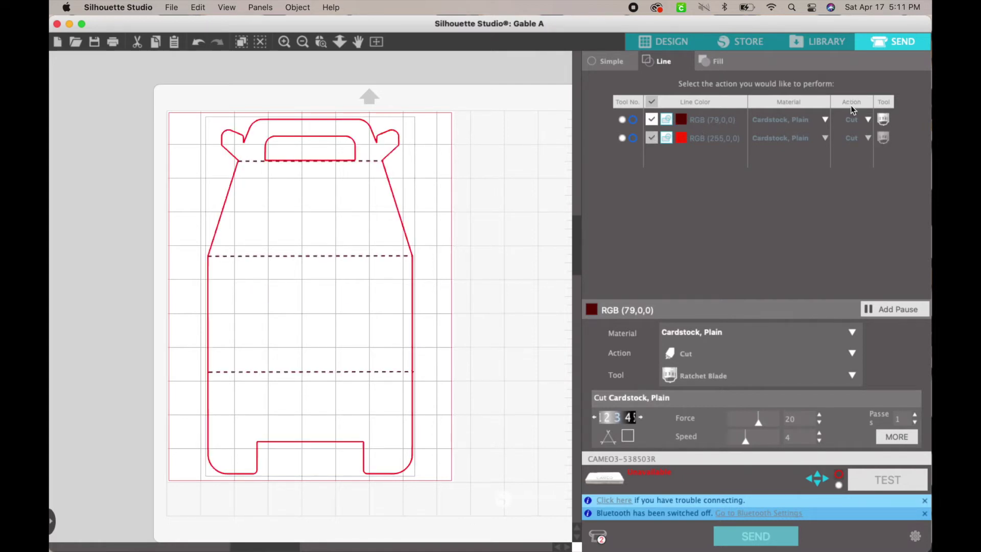
left_click(868, 121)
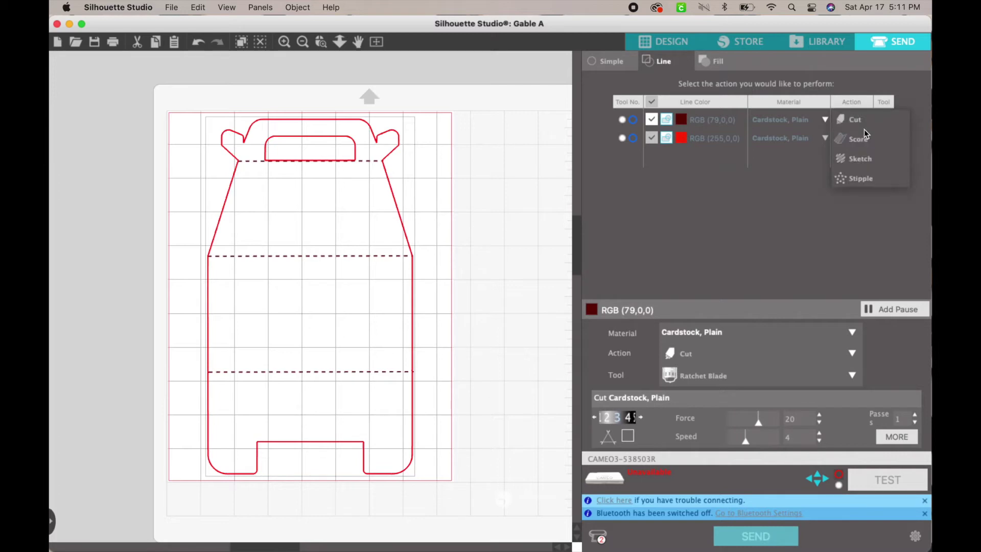
left_click(859, 142)
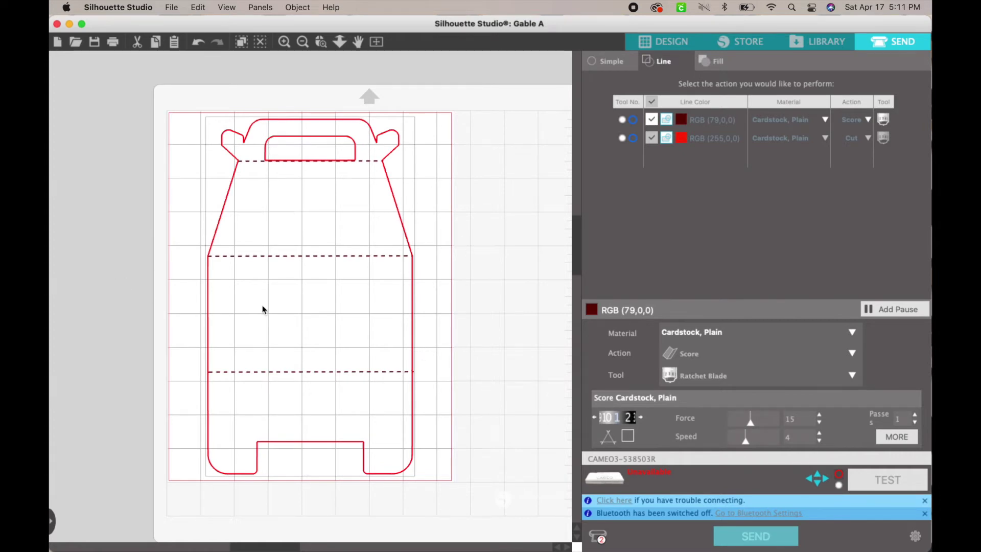
- Set up the pointed side piece in Untitled-4 for sending by line color, with the RGB (79,0,0) fold lines set to Score
left_click(662, 46)
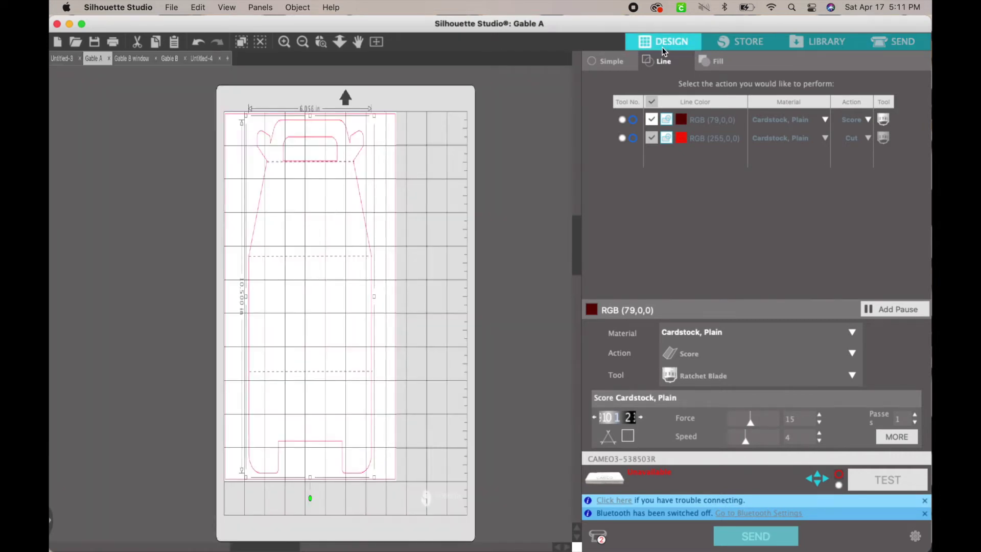
left_click(314, 79)
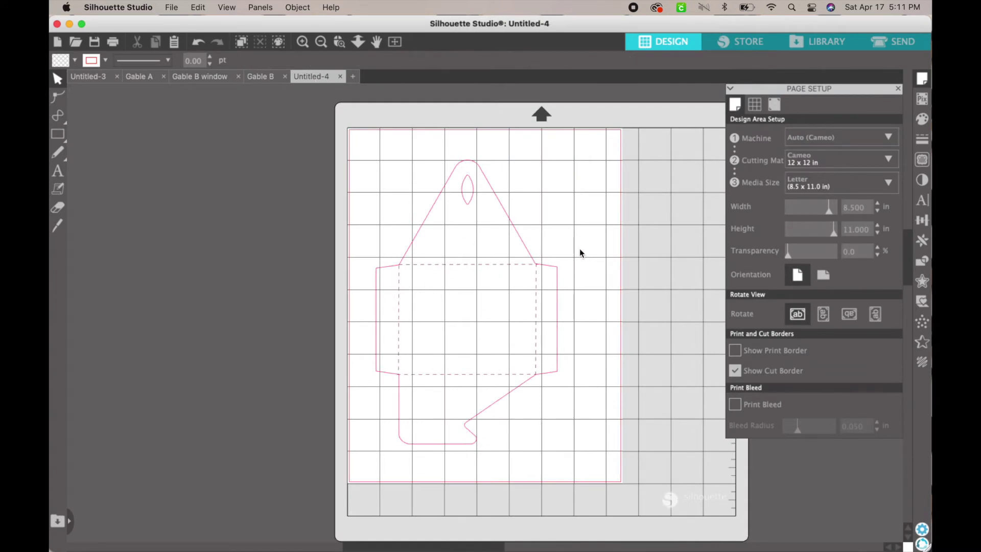
left_click(900, 47)
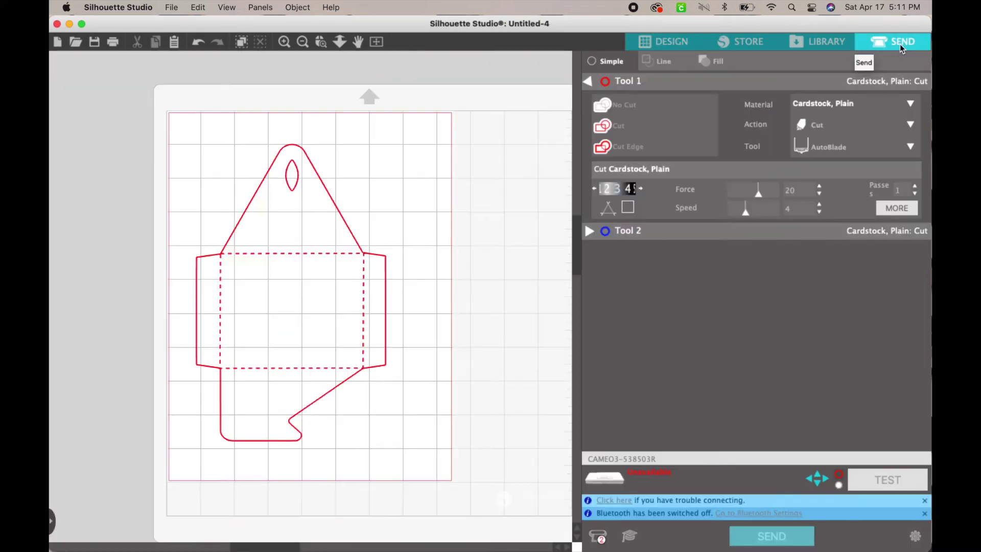
left_click(664, 61)
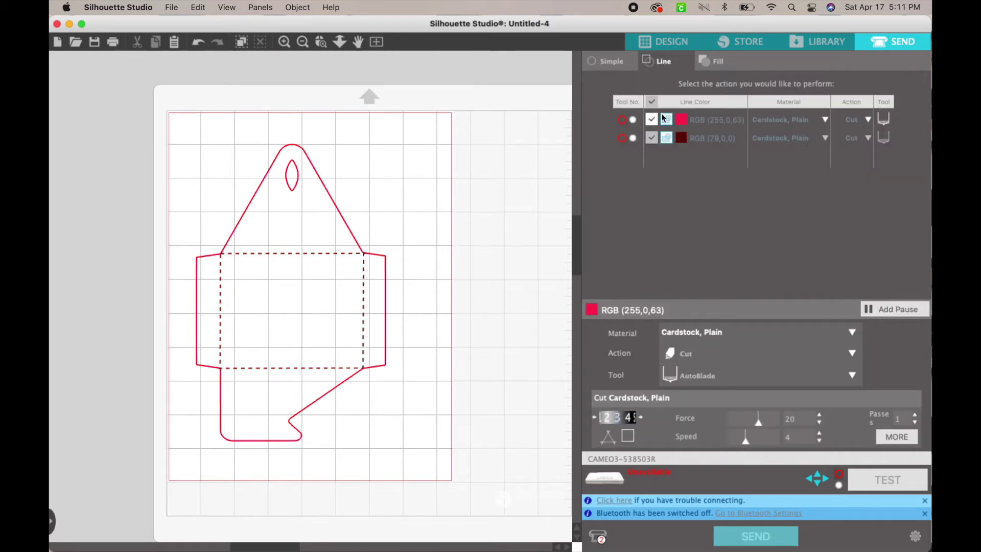
left_click(651, 121)
left_click(652, 121)
left_click(708, 141)
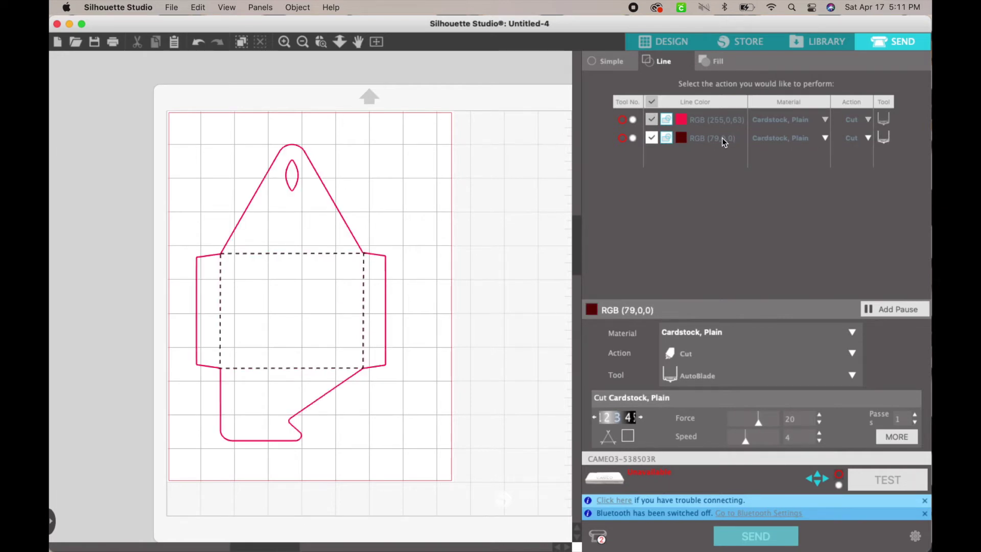
left_click(860, 140)
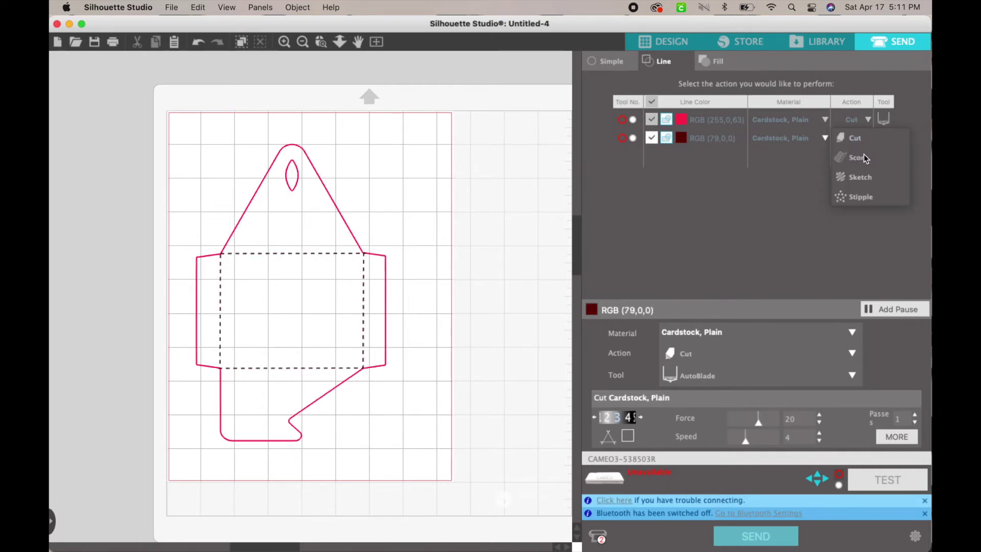
left_click(865, 160)
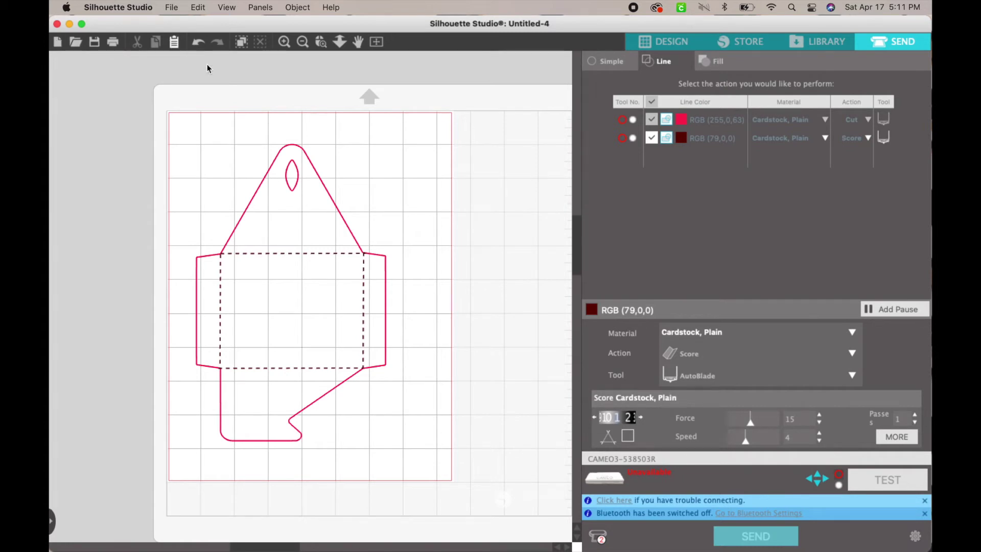
- Close the Gable B window, Gable B, Untitled-4 and Gable A documents without saving, leaving only Untitled-3 open
left_click(651, 38)
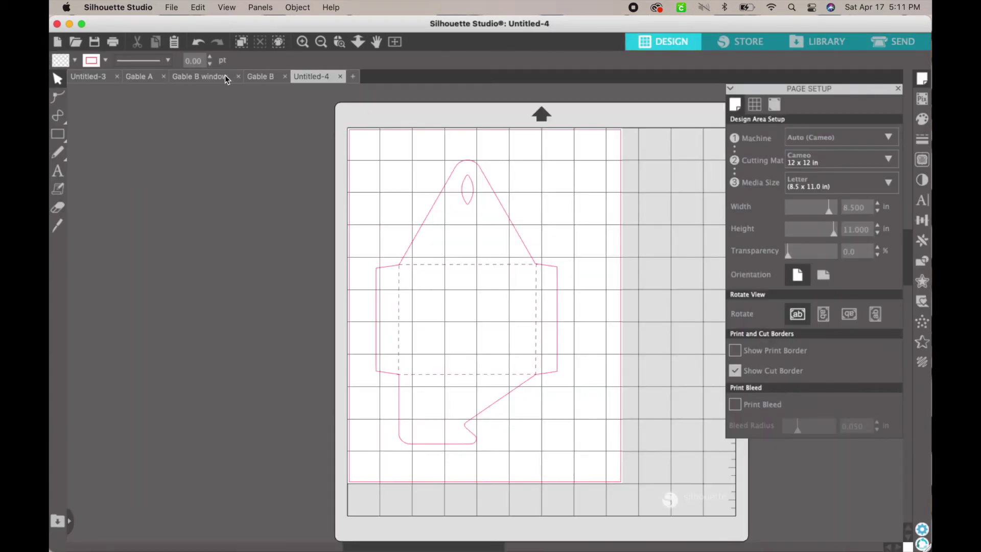
left_click(163, 76)
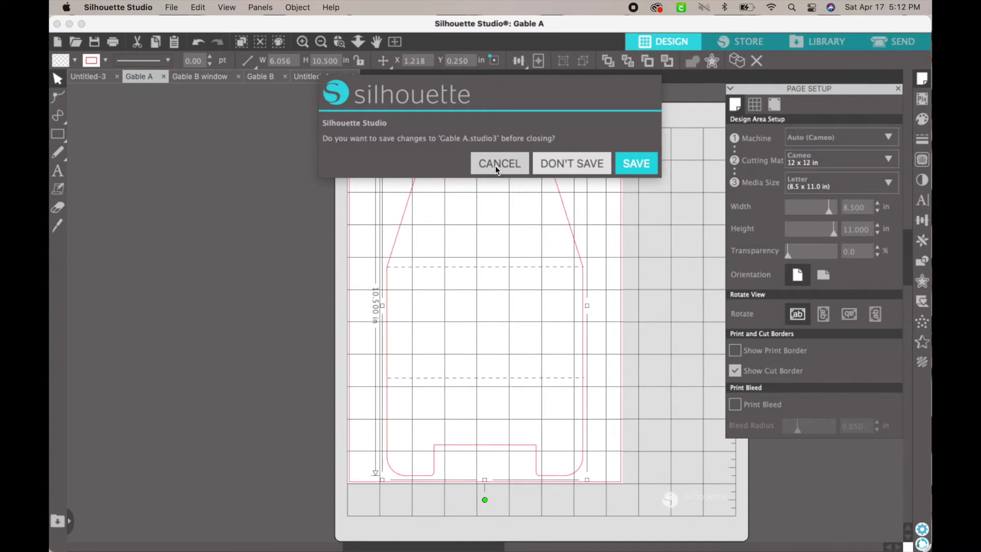
left_click(496, 164)
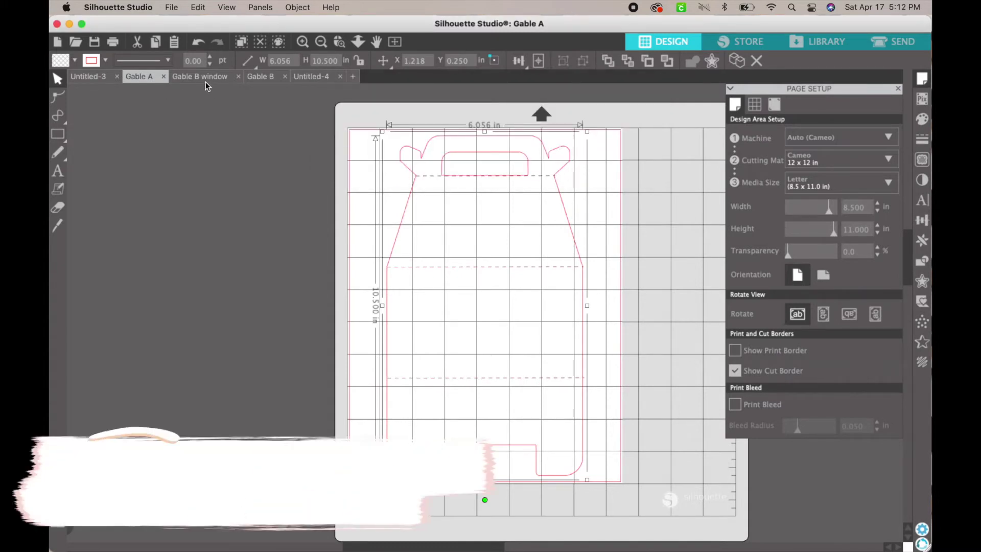
left_click(238, 76)
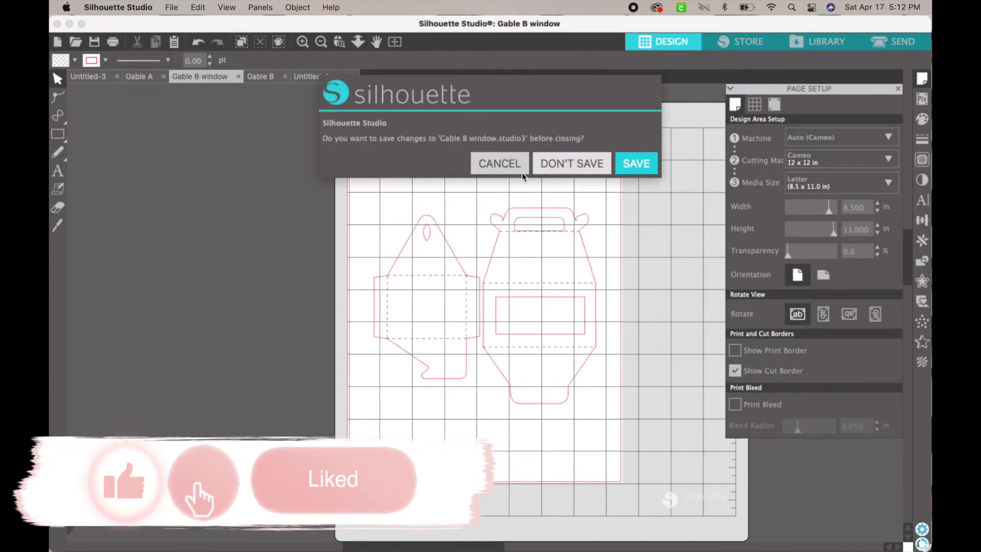
left_click(555, 164)
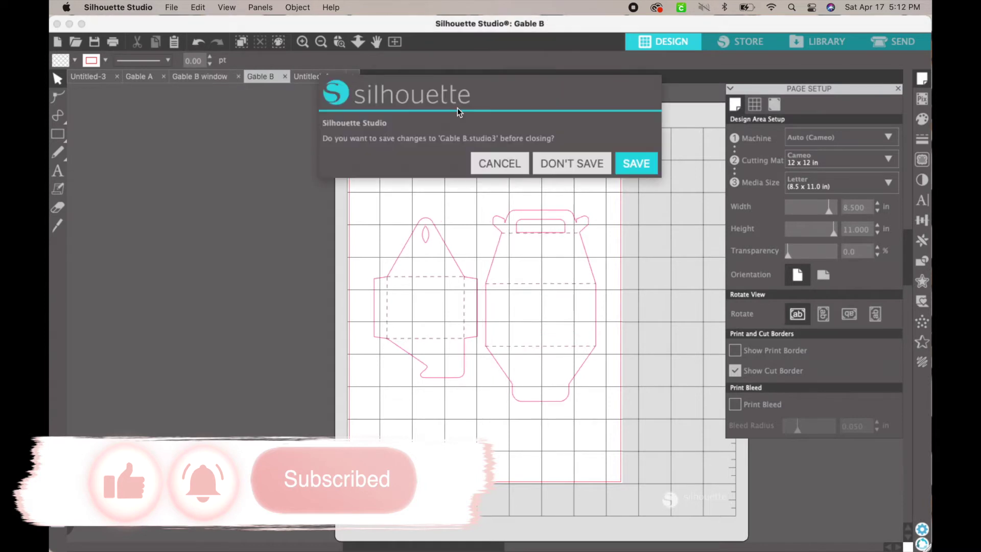
left_click(576, 166)
left_click(238, 76)
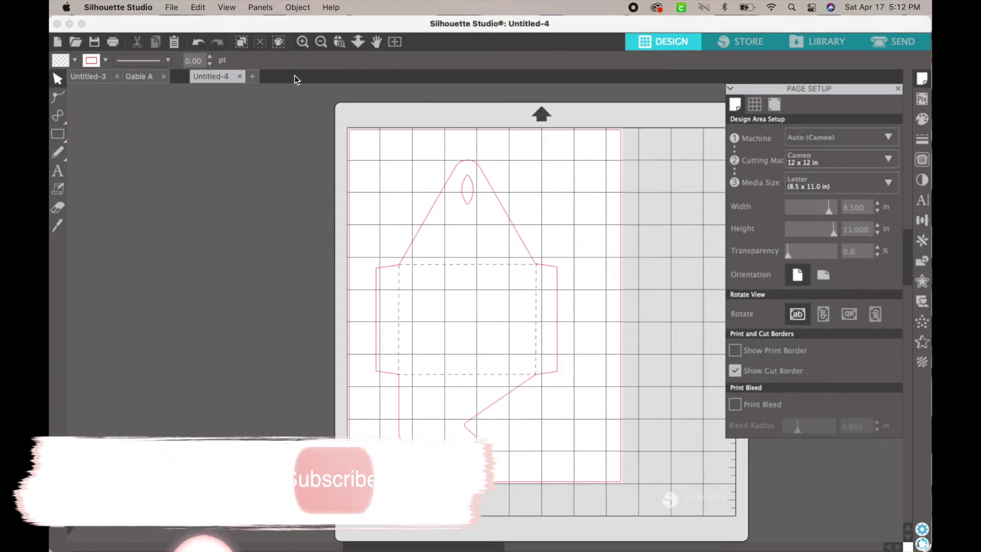
left_click(218, 76)
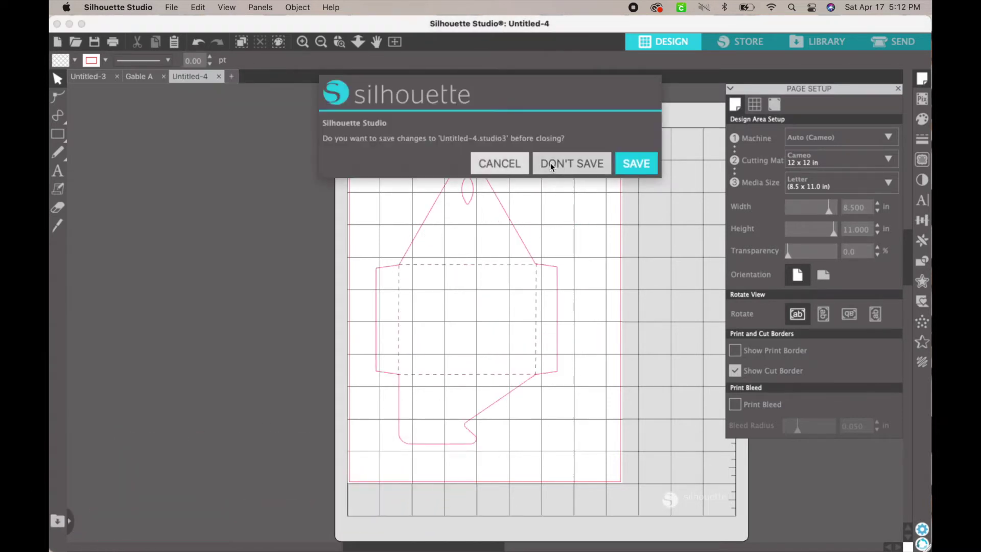
left_click(567, 164)
left_click(164, 76)
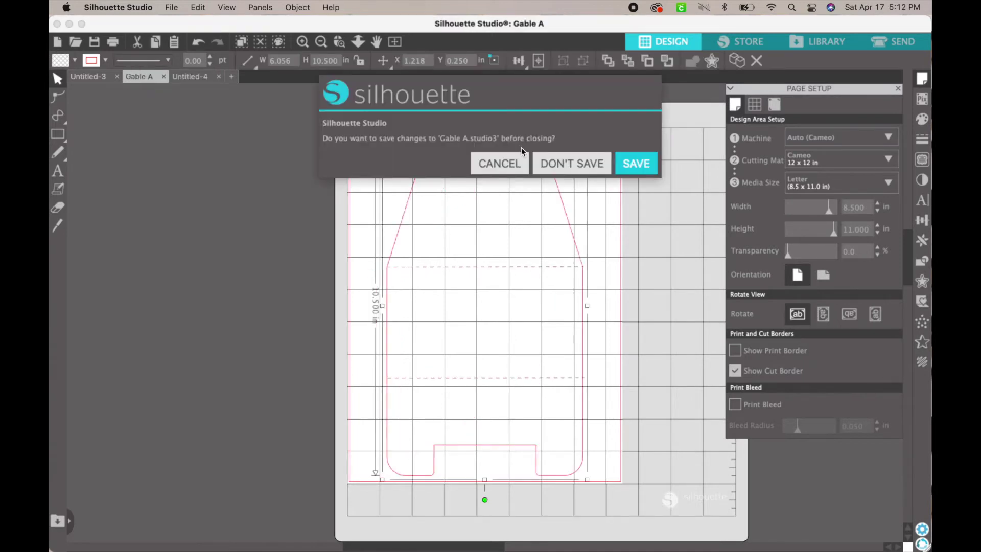
left_click(585, 168)
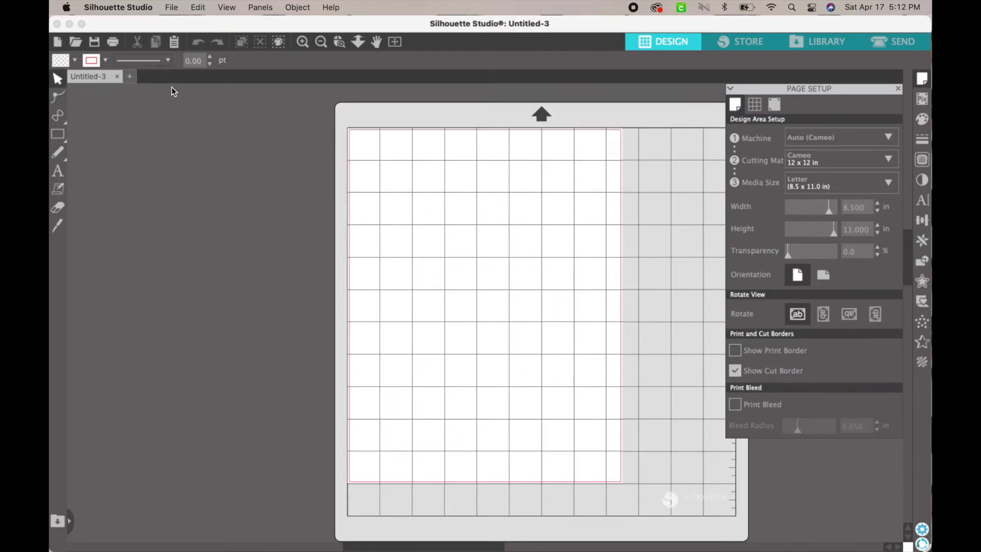
- Open pen box.dxf from the pen box (1) folder on the Desktop
left_click(175, 7)
left_click(179, 52)
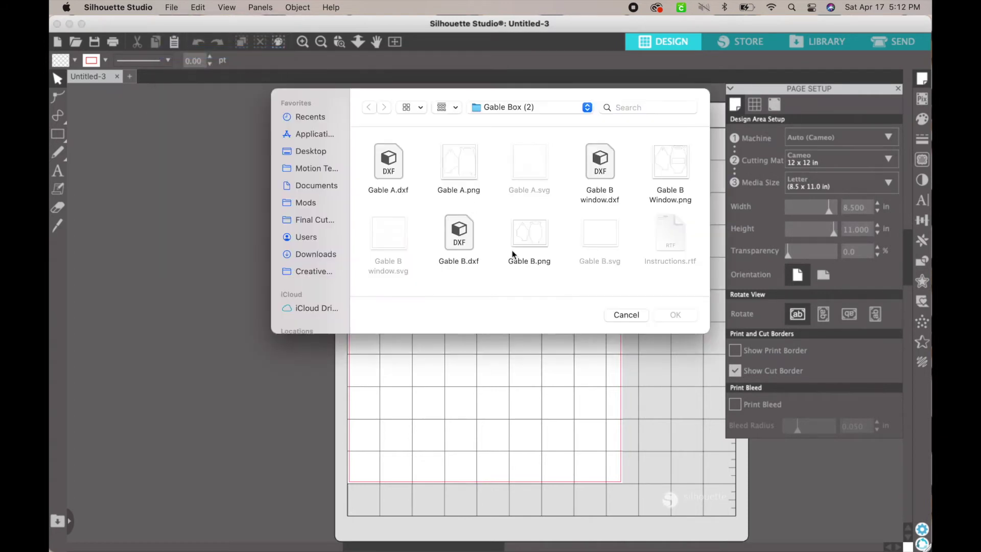
left_click(318, 151)
scroll(508, 210, "down", 10)
scroll(508, 211, "down", 5)
double_click(599, 188)
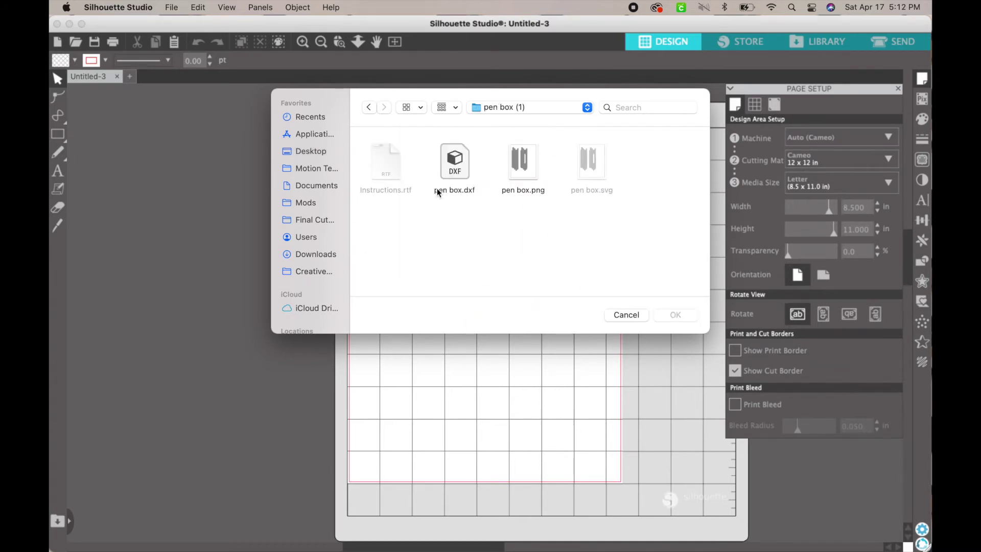
left_click(452, 165)
left_click(664, 312)
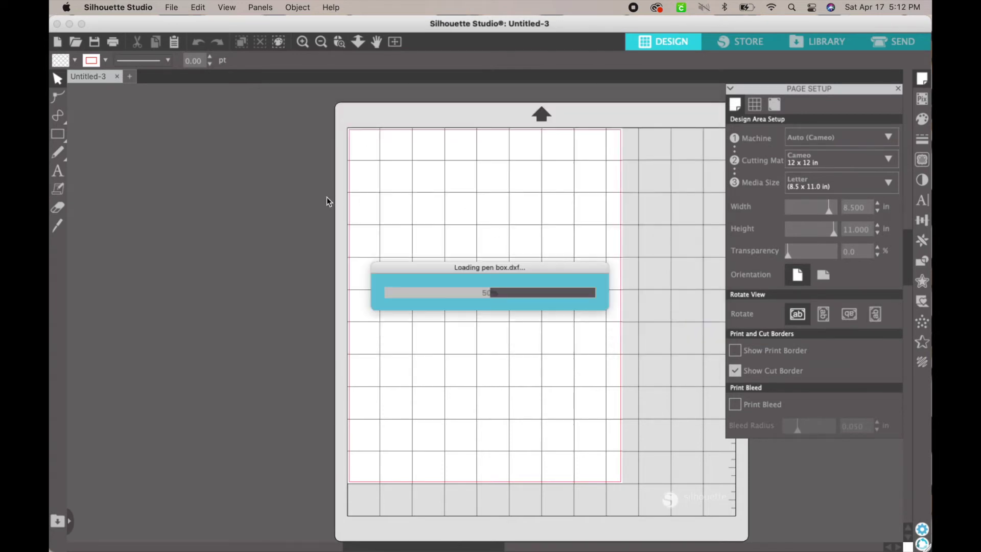
- Select all cut and fold lines of both pen box pieces and group them into one object
left_click_drag(338, 139, 700, 535)
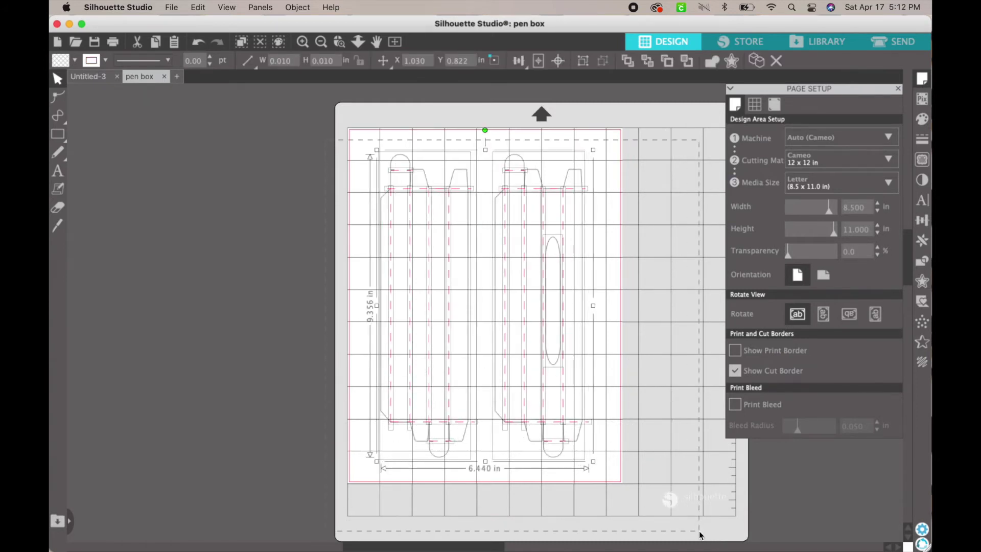
left_click(276, 306)
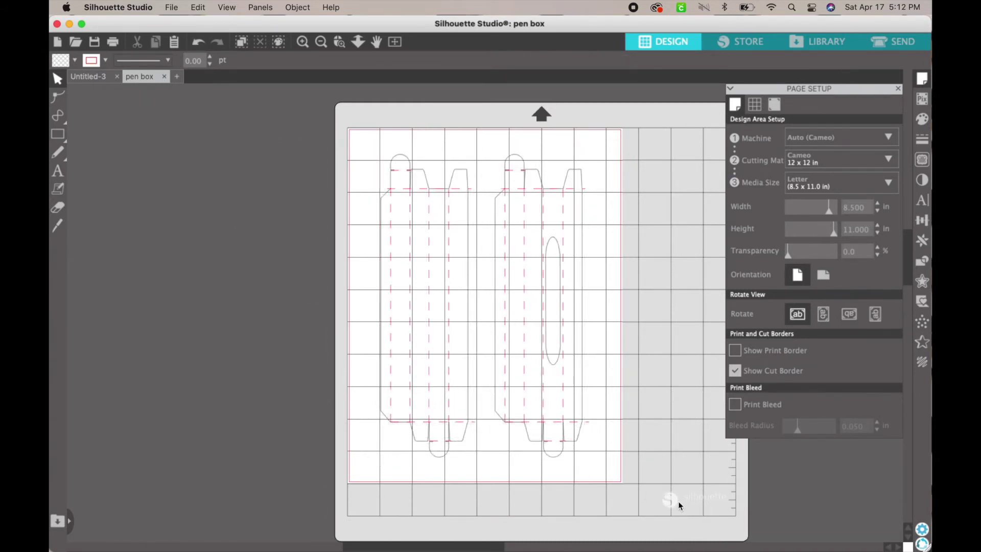
left_click(417, 354)
left_click(302, 302)
left_click_drag(296, 137, 402, 222)
left_click_drag(476, 286, 695, 479)
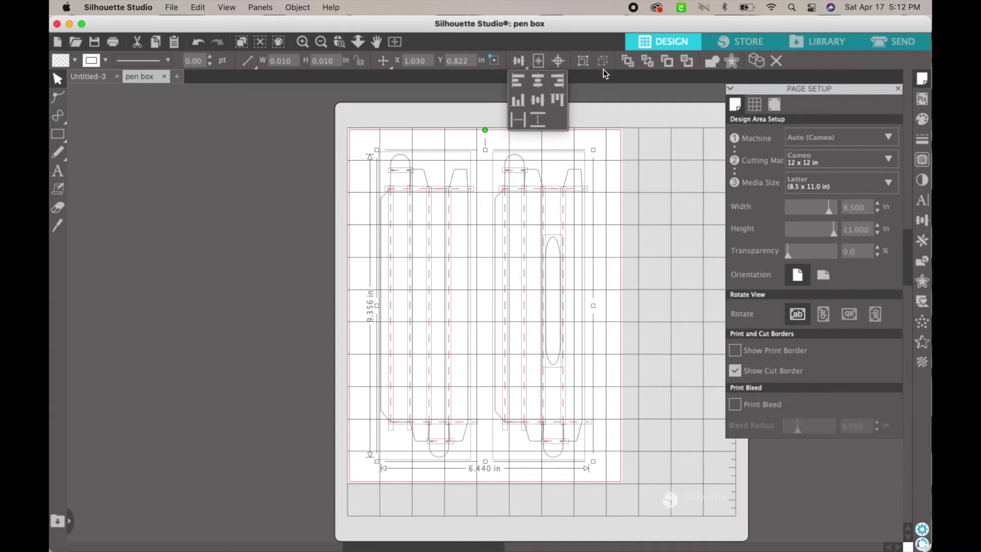
left_click_drag(317, 127, 742, 479)
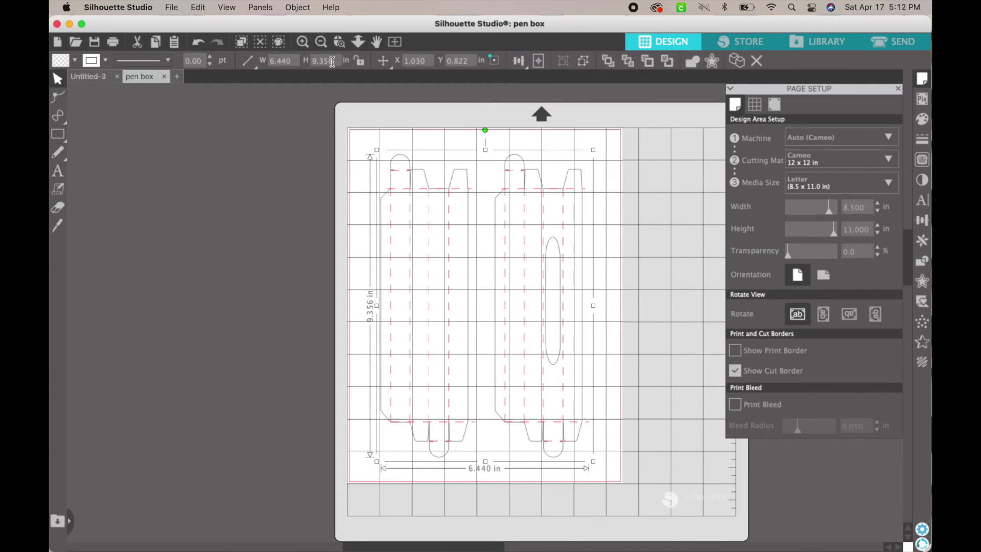
- Set the grouped pen box design's height to 7.650 in with the aspect ratio unlocked
double_click(333, 62)
type("7.650")
key("Return")
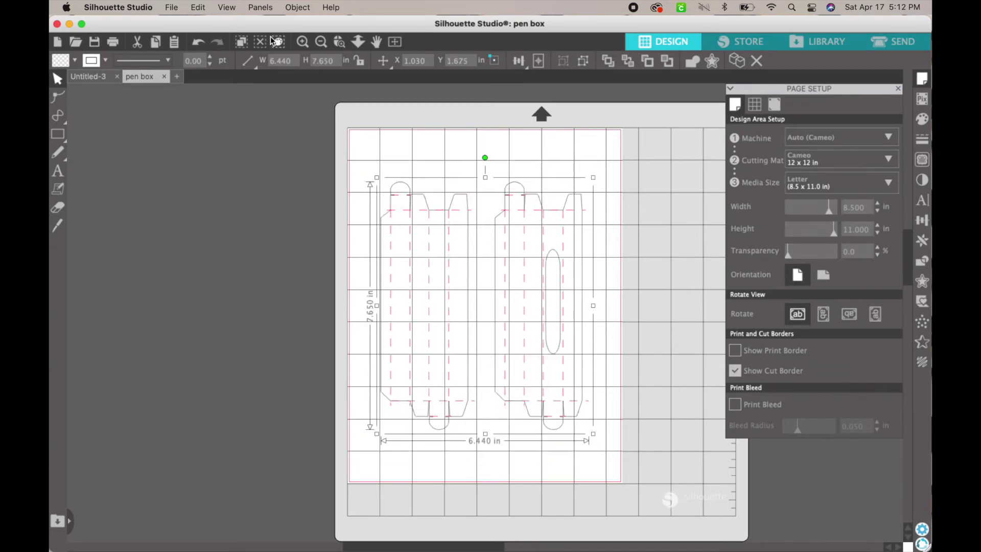
- Ungroup the resized pen box design and leave nothing selected
left_click_drag(241, 152, 664, 443)
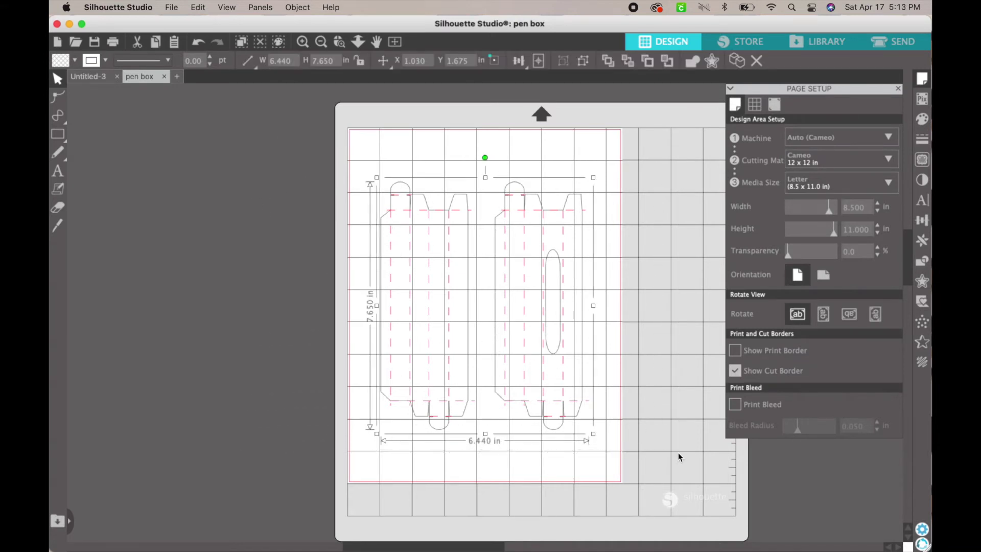
left_click(584, 64)
left_click(642, 249)
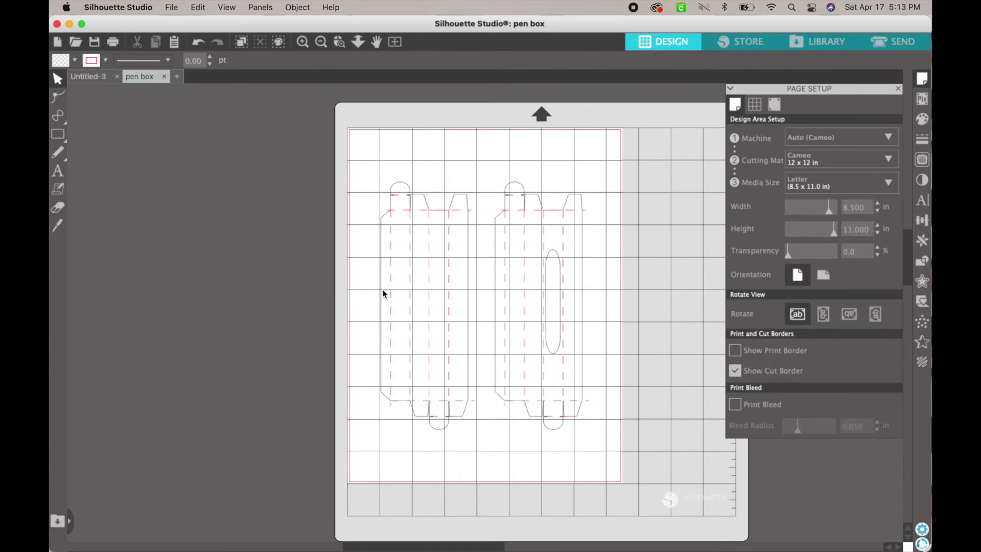
left_click_drag(322, 176, 652, 433)
left_click(656, 435)
- Set the send actions by line colour, assigning Score to the RGB (255,0,63) and RGB (255,0,0) lines
left_click(891, 42)
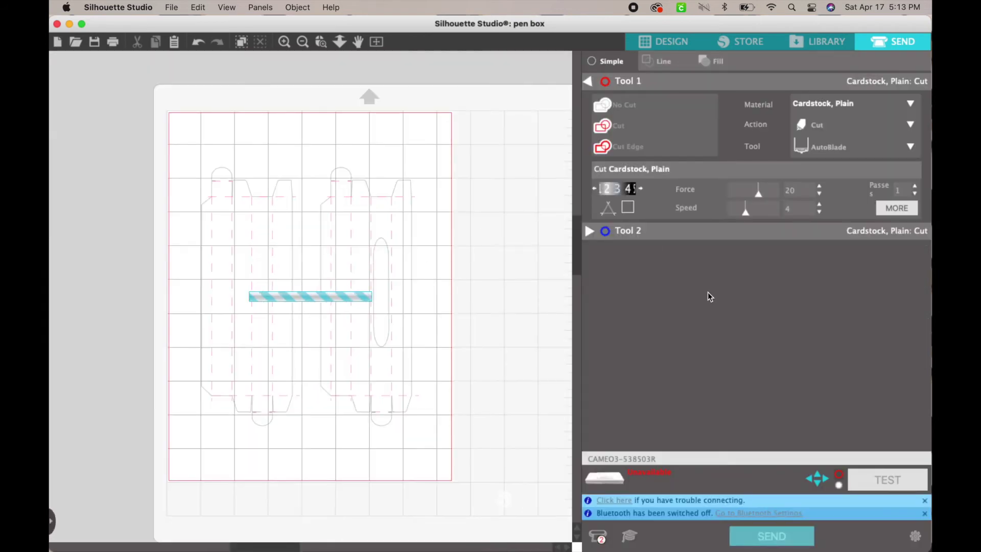
left_click(659, 65)
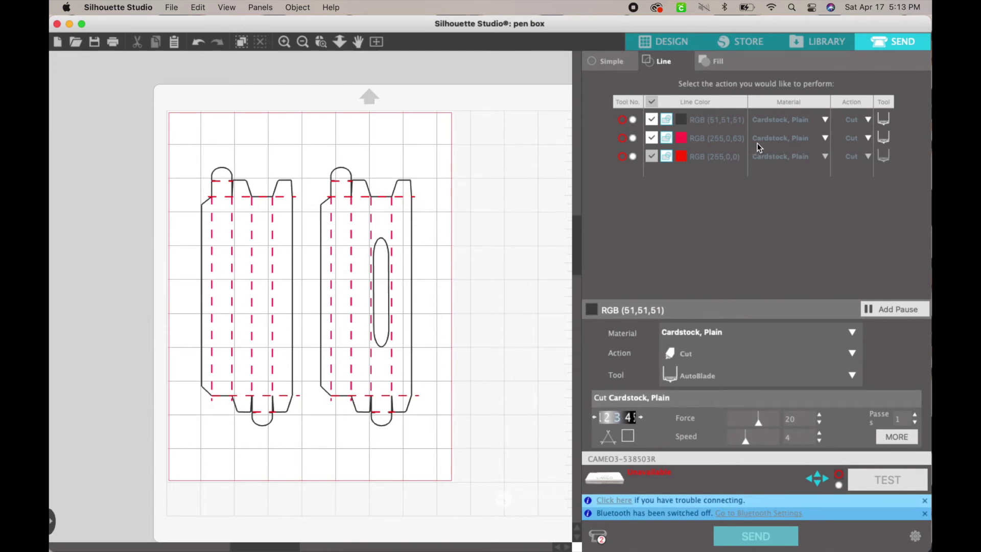
left_click(862, 138)
left_click(864, 157)
left_click(868, 156)
left_click(859, 177)
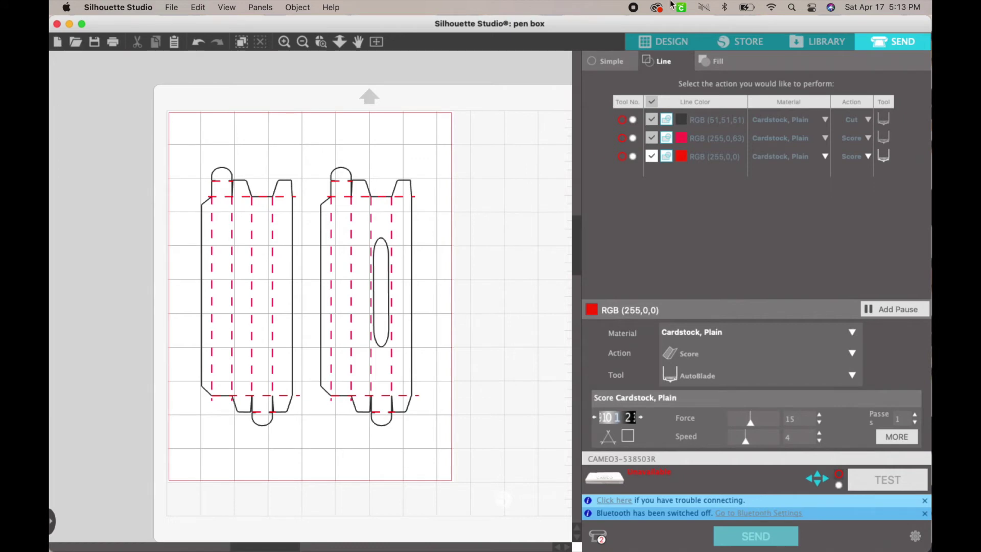
- Switch to Cricut Design Space and start an image upload from the blank canvas
left_click(68, 23)
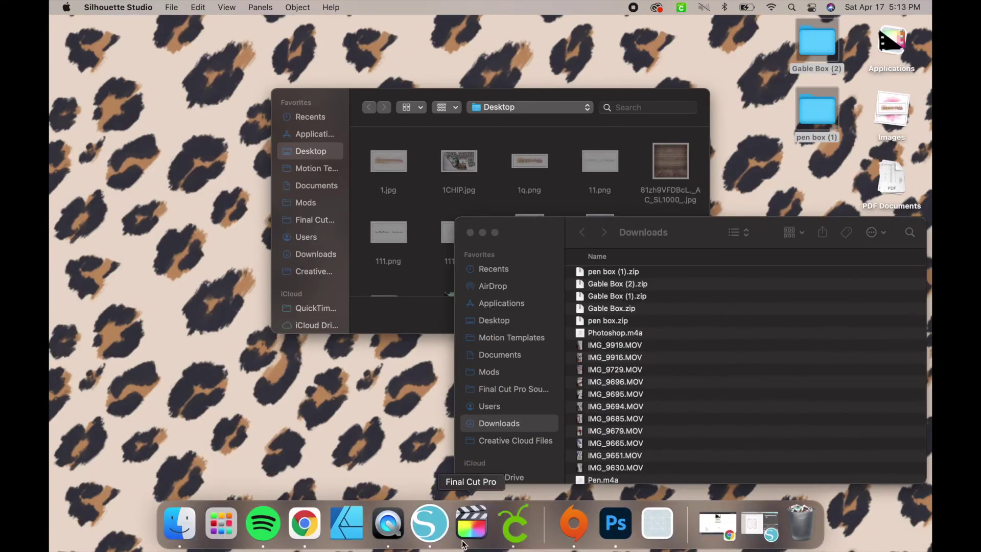
left_click(514, 526)
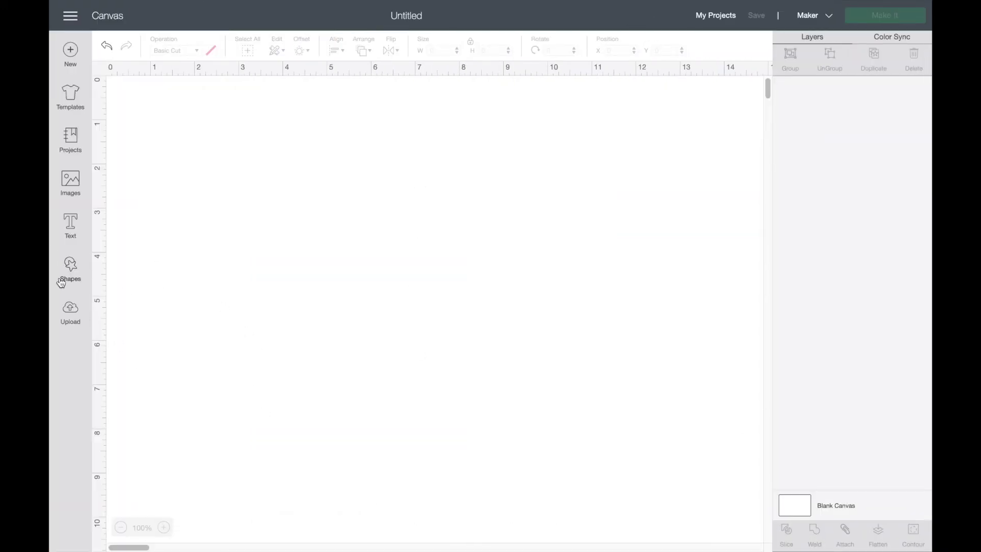
left_click(71, 312)
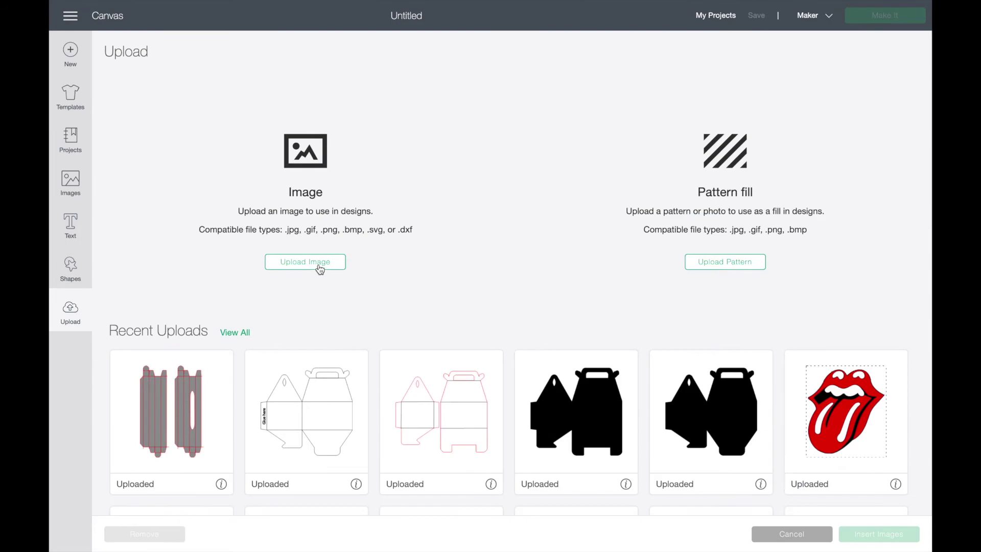
left_click(317, 266)
- Upload Gable A.svg from the Gable Box (2) folder on the Desktop as a cut image
left_click(503, 278)
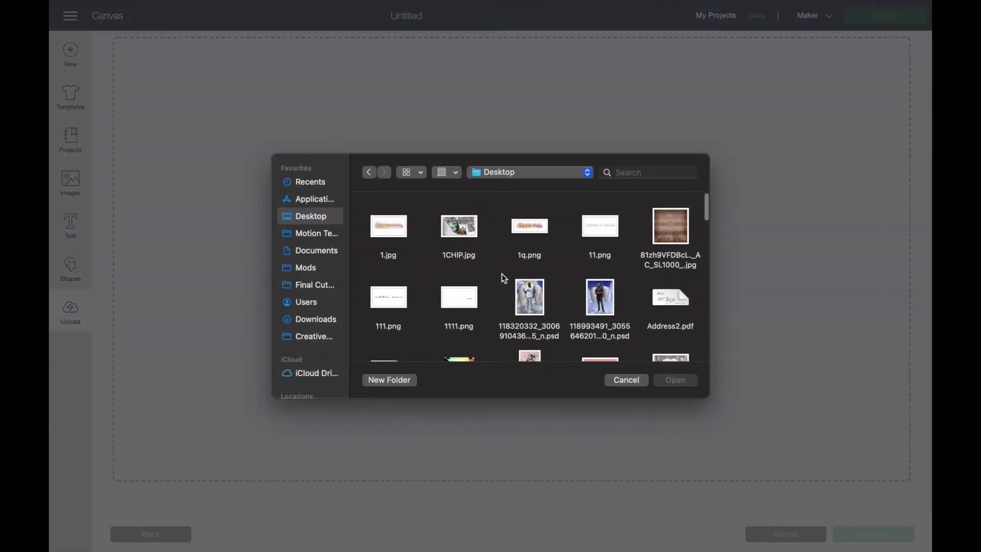
scroll(596, 281, "down", 5)
scroll(597, 281, "down", 2)
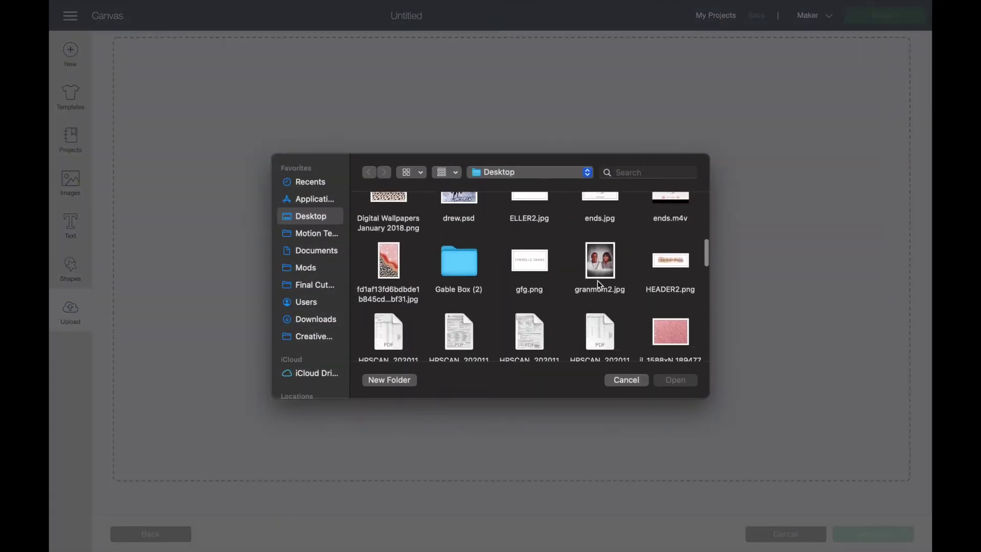
double_click(454, 262)
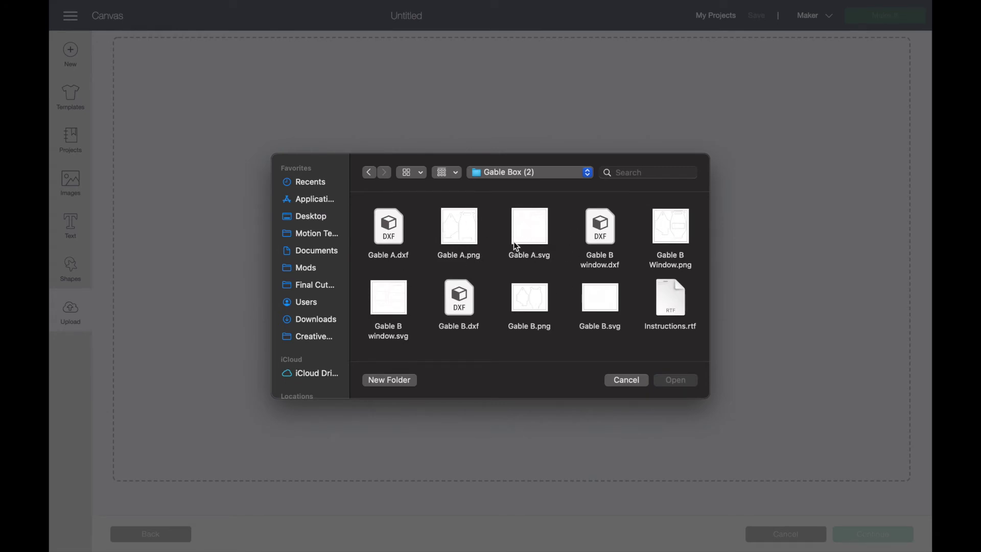
left_click(529, 237)
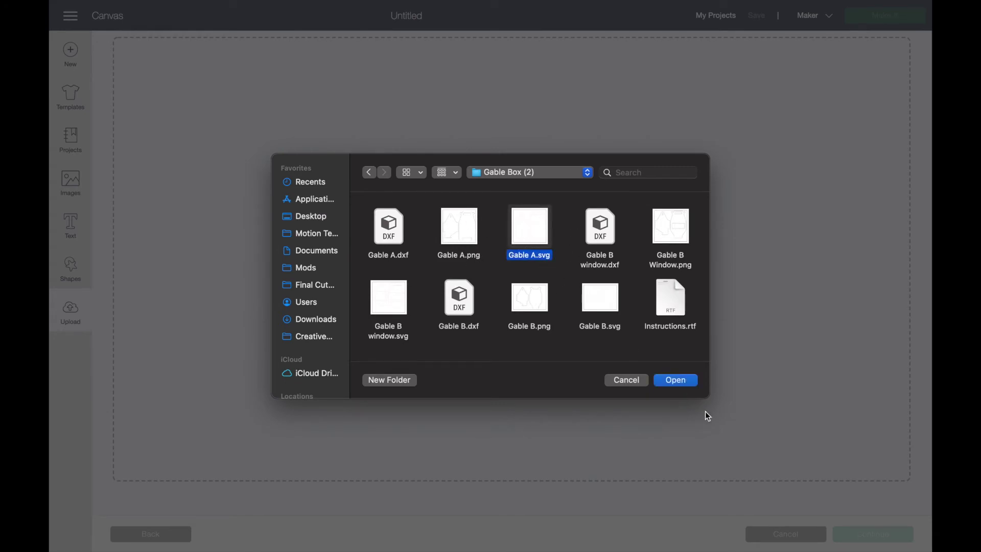
left_click(679, 381)
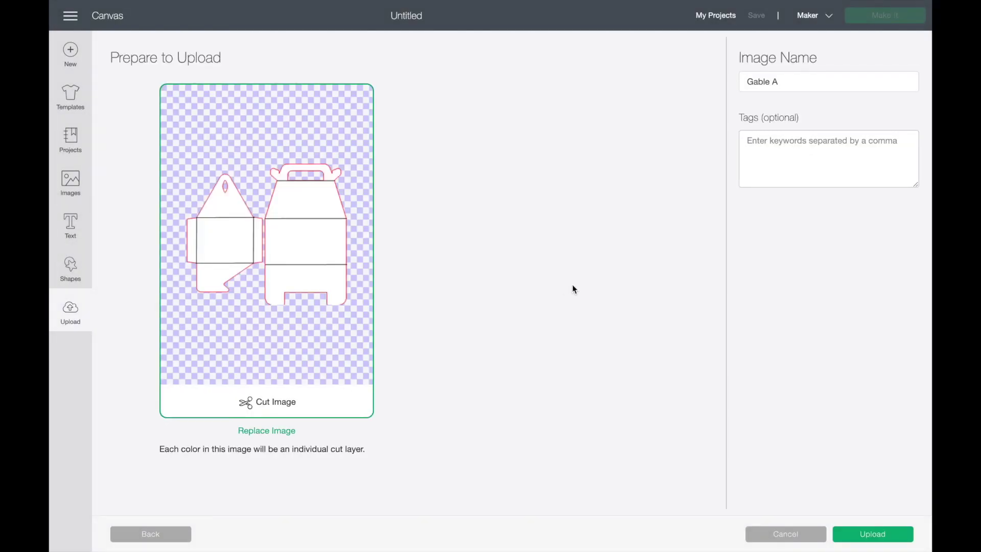
left_click(846, 539)
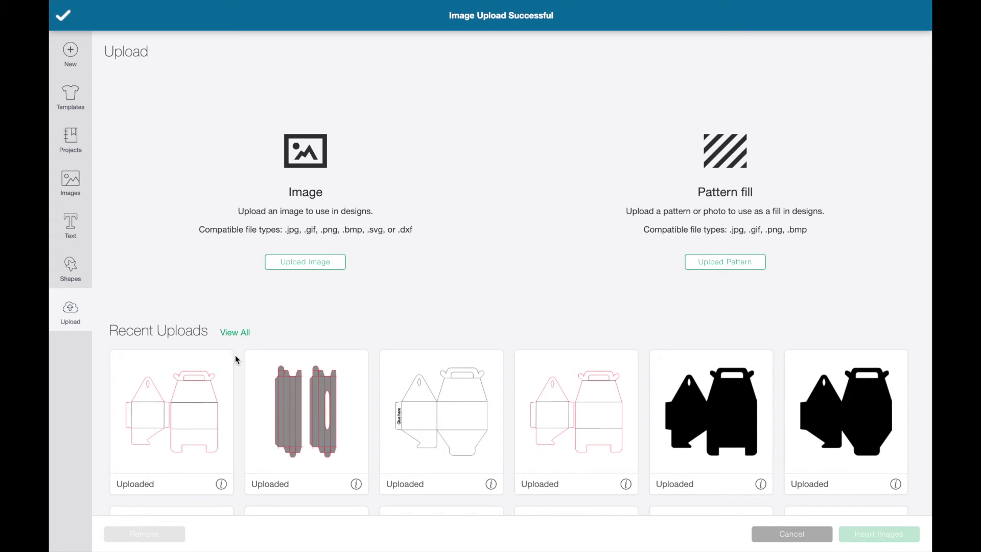
- Insert the uploaded Gable A image into the canvas and set its height to 10.5 in
left_click(169, 407)
left_click(874, 540)
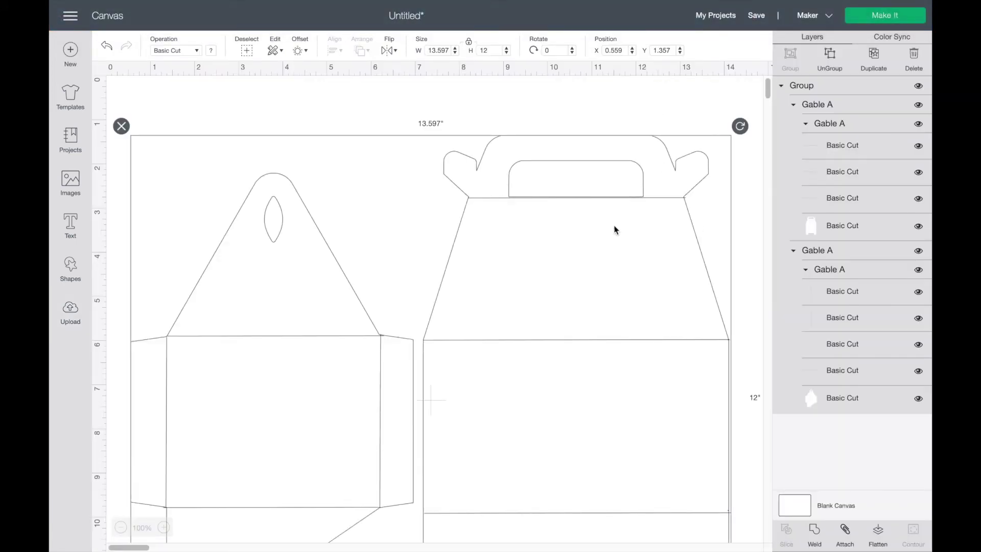
left_click(487, 50)
key("Return")
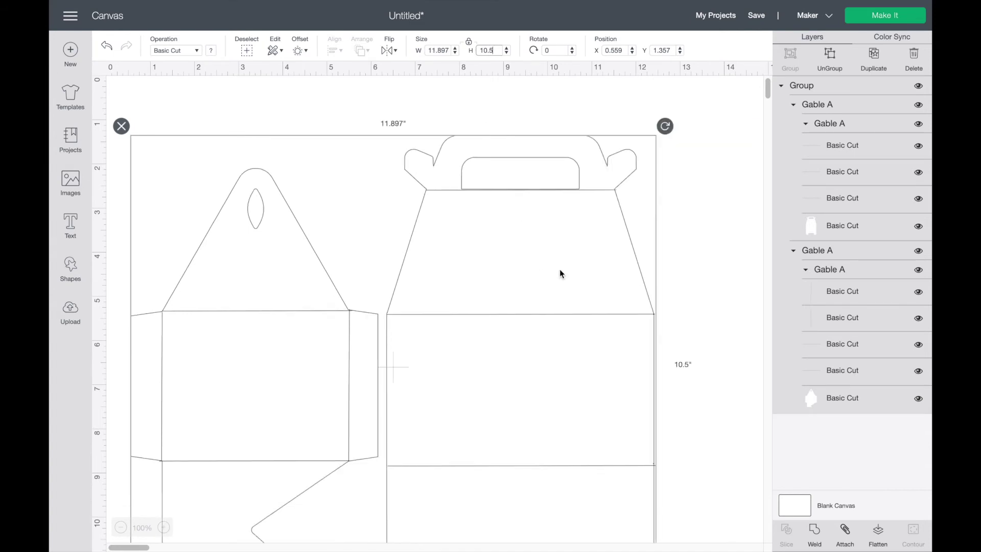
left_click(686, 313)
scroll(686, 312, "down", 5)
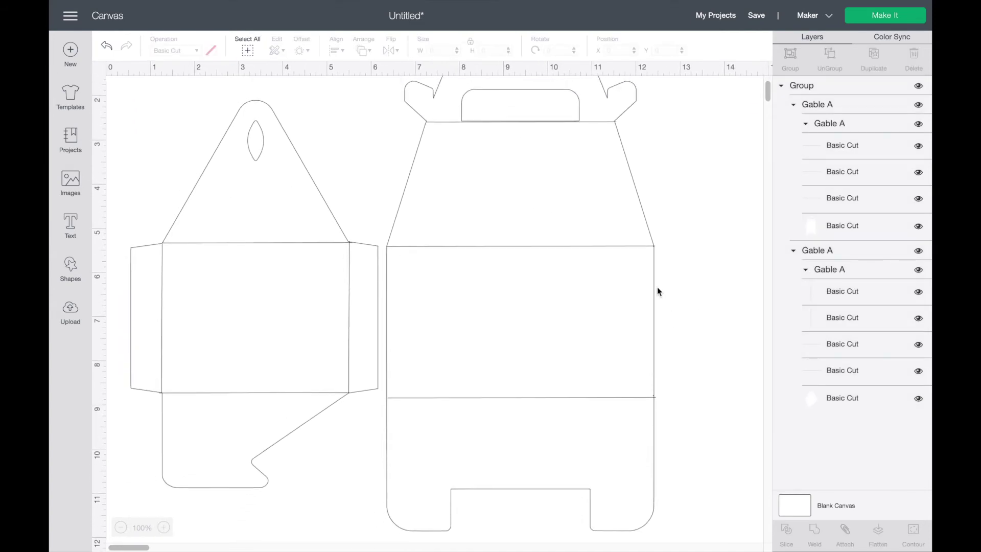
- Change the three fold lines of the handled front piece from Basic Cut to Score
left_click(641, 264)
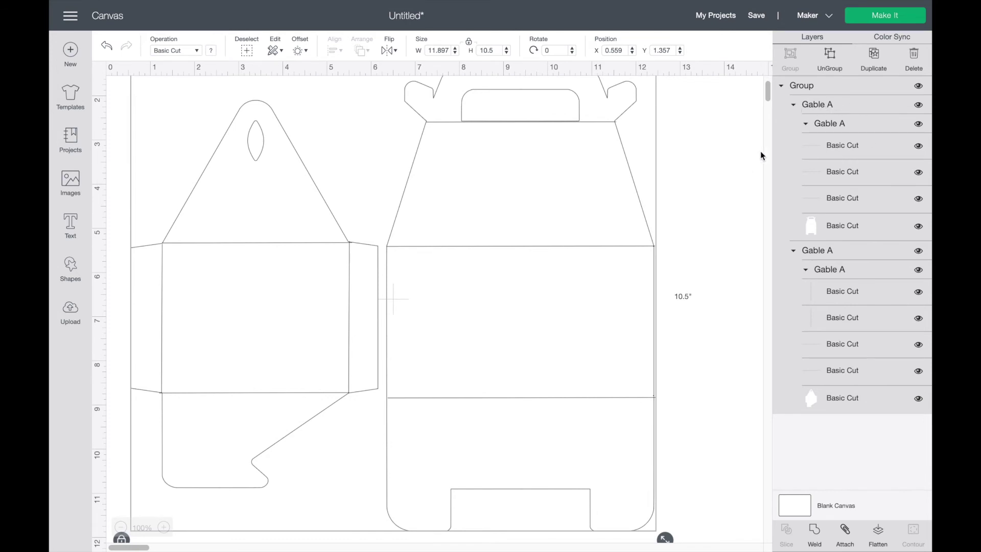
left_click(828, 122)
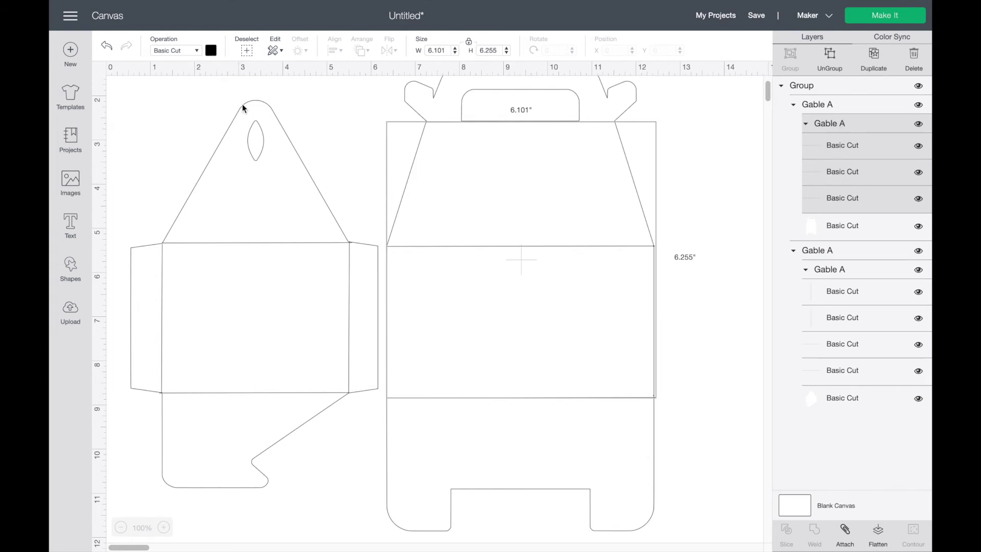
left_click(180, 51)
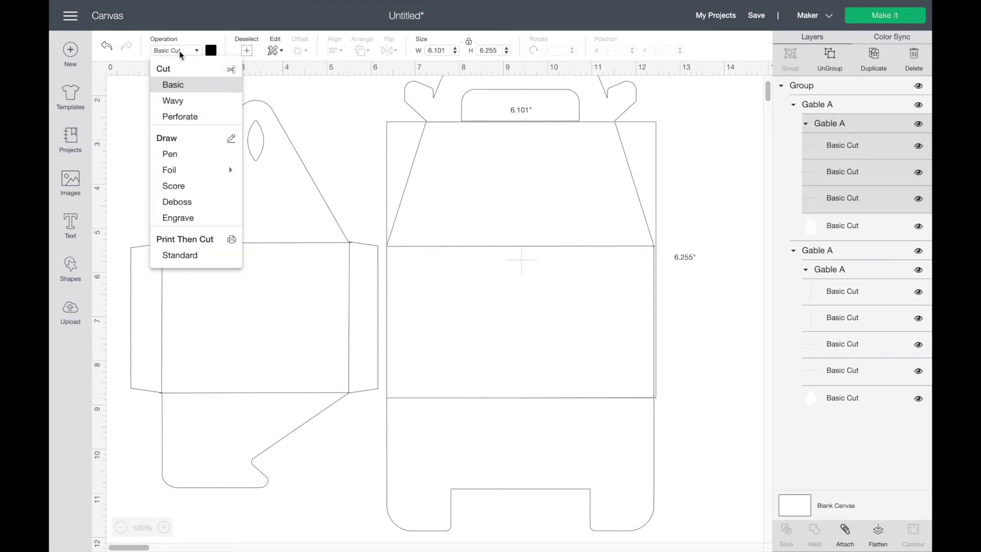
left_click(186, 187)
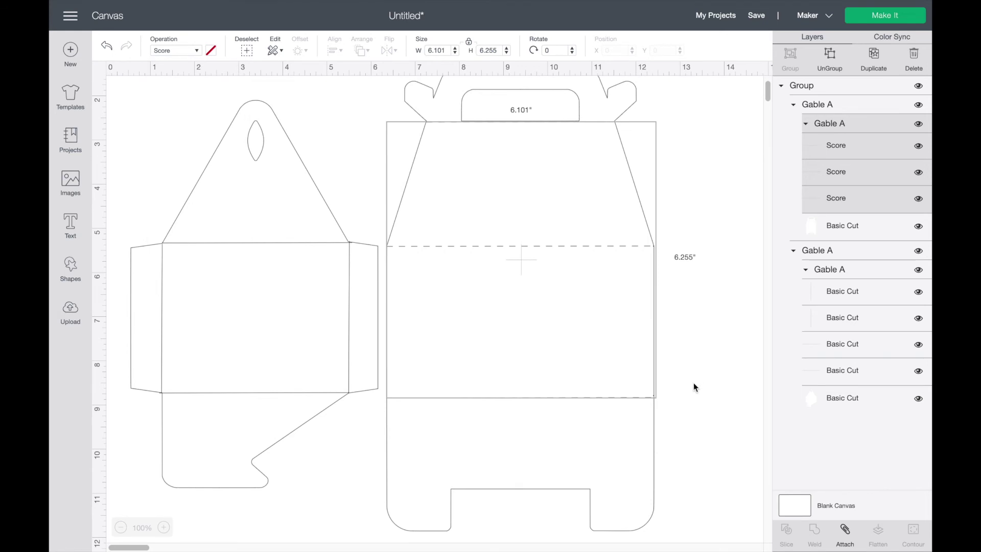
left_click(706, 389)
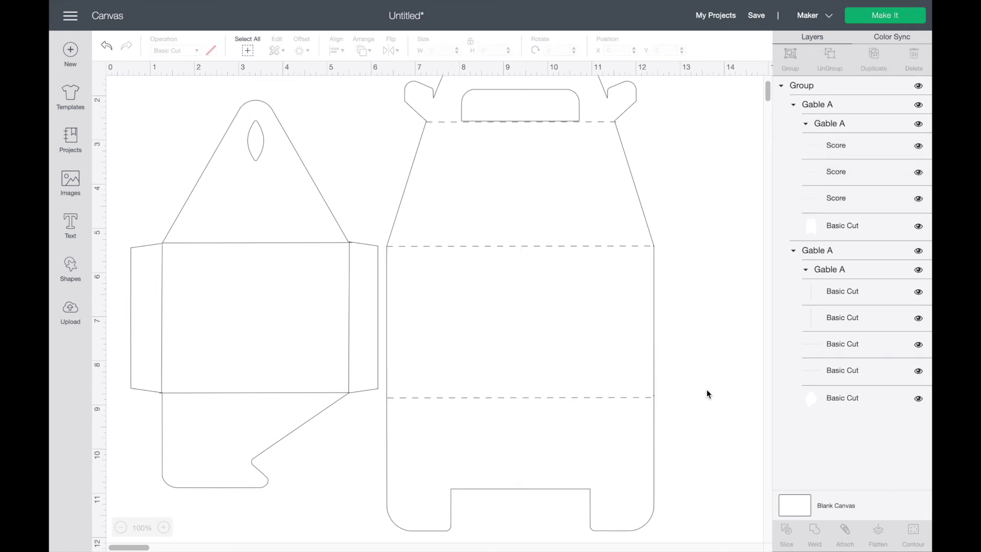
- Change the four fold lines of the pointed side piece from Basic Cut to Score
left_click(818, 91)
left_click(853, 250)
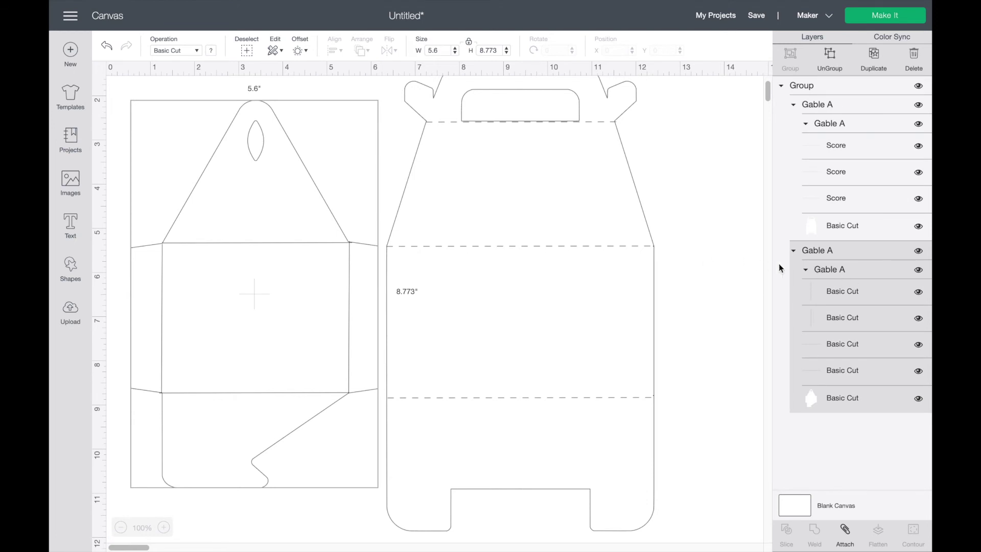
left_click(833, 274)
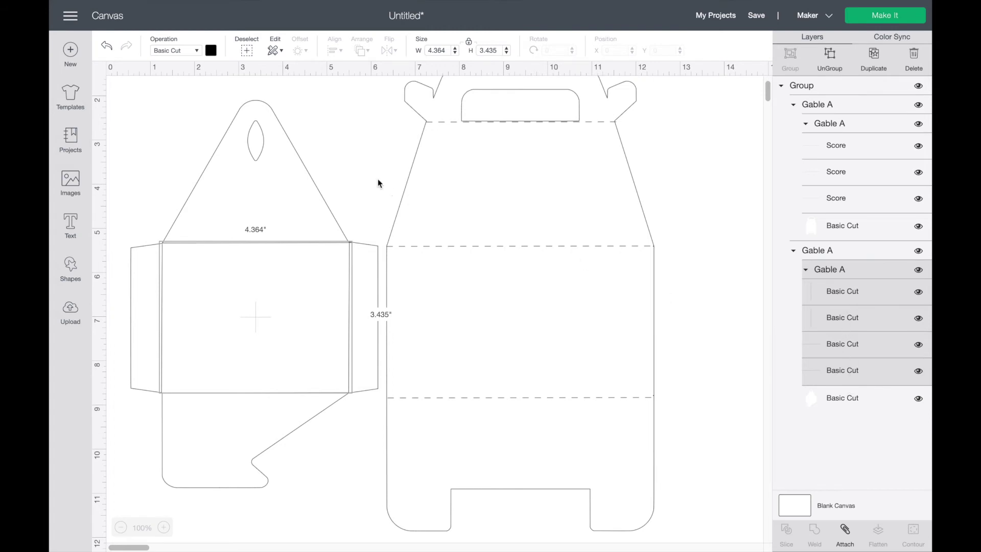
left_click(197, 51)
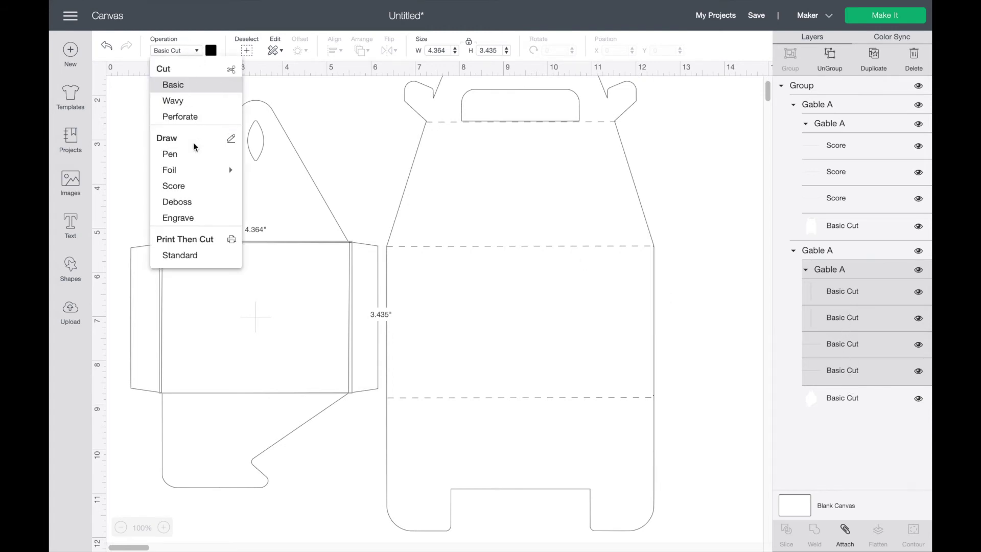
left_click(187, 187)
- Ungroup the two Gable A pieces and move the pointed side piece to about X 0.35, Y 2.33 in
left_click_drag(811, 248, 752, 244)
scroll(698, 201, "up", 1)
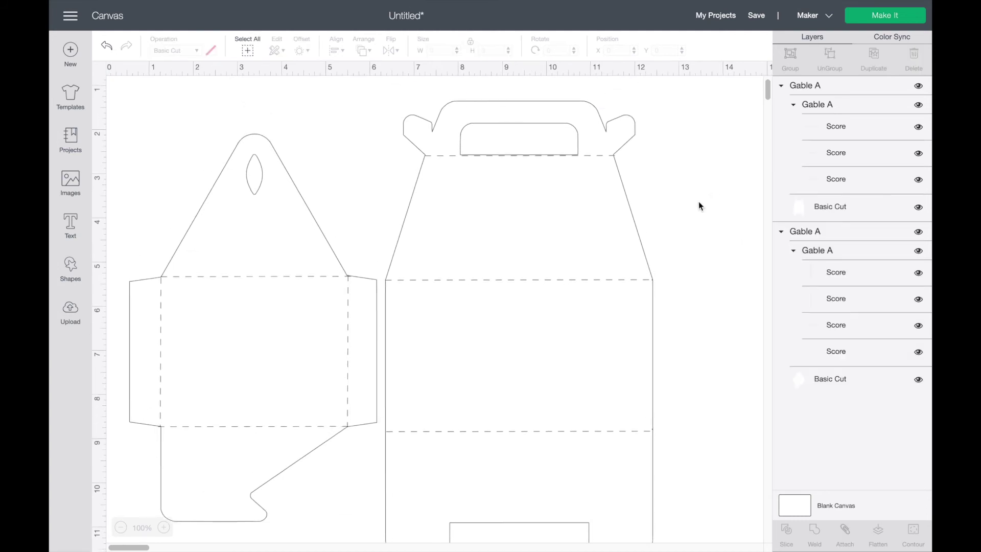
scroll(215, 184, "down", 1)
mouse_move(130, 104)
left_mouse_down()
mouse_move(149, 168)
mouse_move(250, 335)
mouse_move(121, 109)
left_mouse_up()
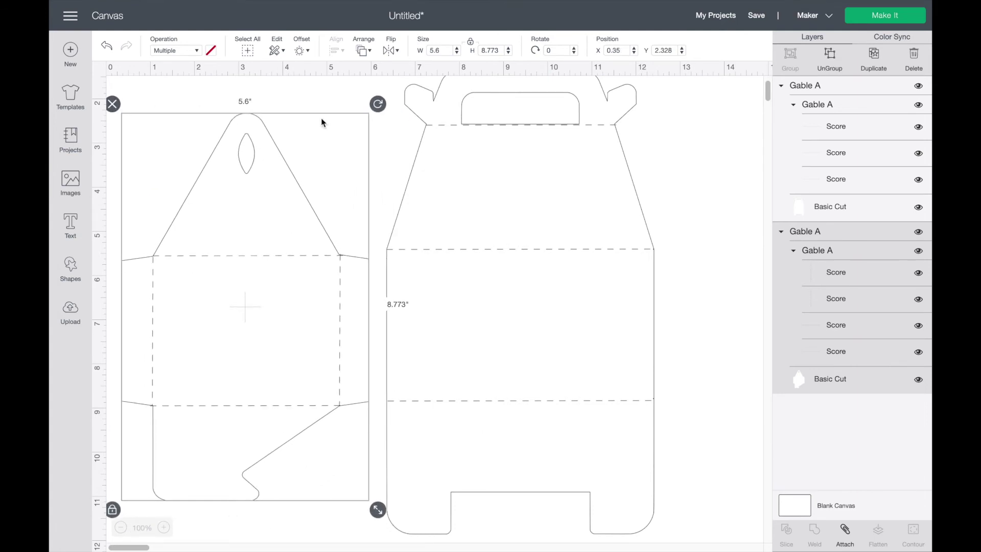
left_click(307, 99)
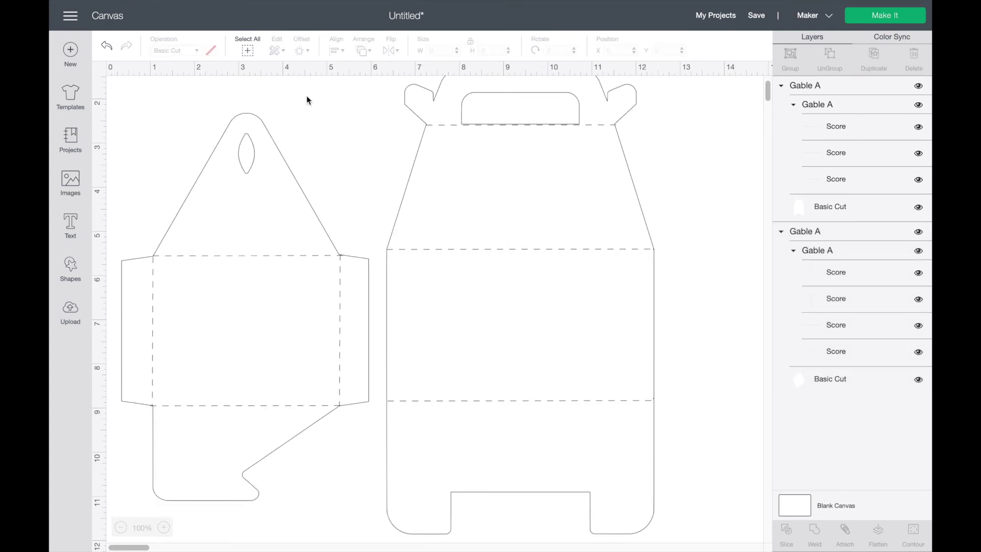
- Attach the score lines to the cut outline on the handled front piece, and likewise on the pointed side piece
left_click(819, 233)
left_click(815, 91)
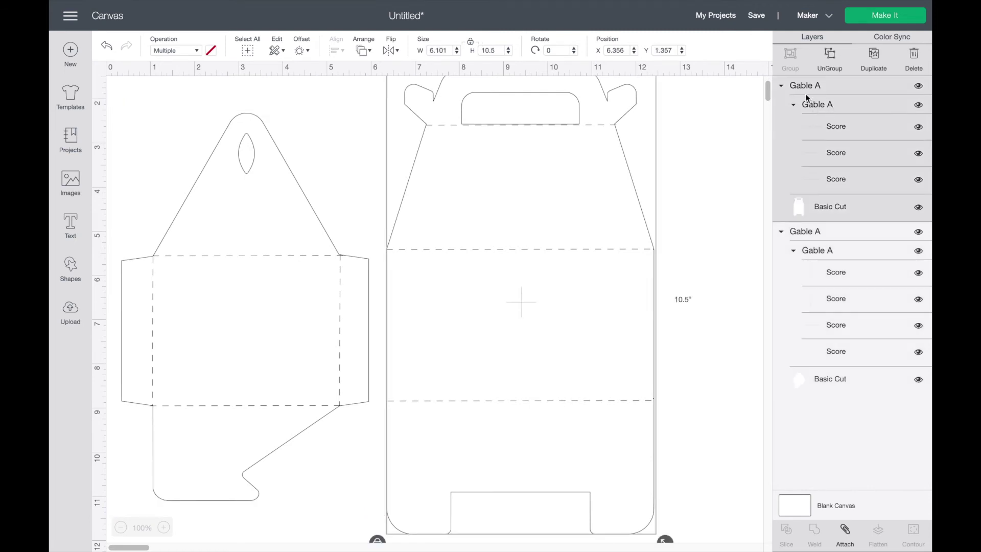
left_click(846, 537)
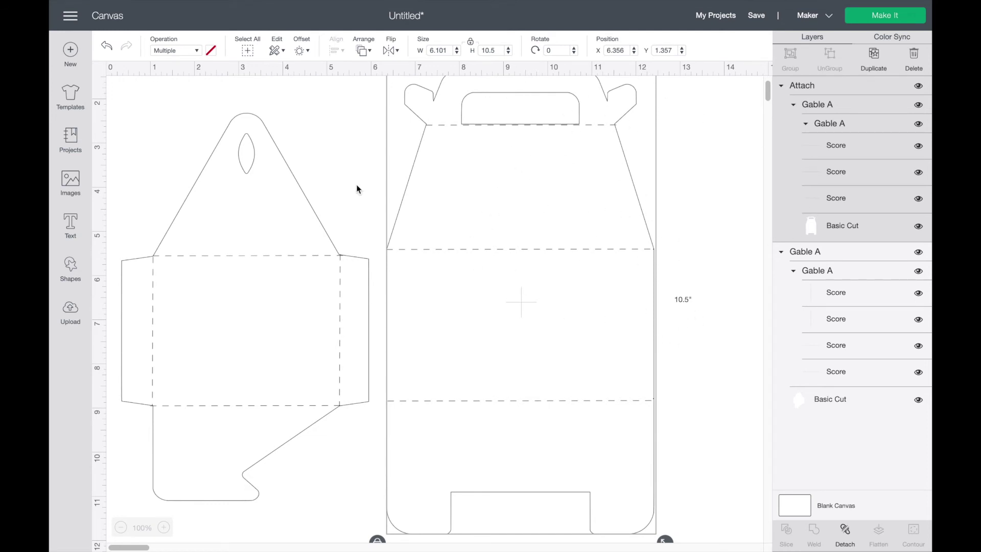
left_click(237, 158)
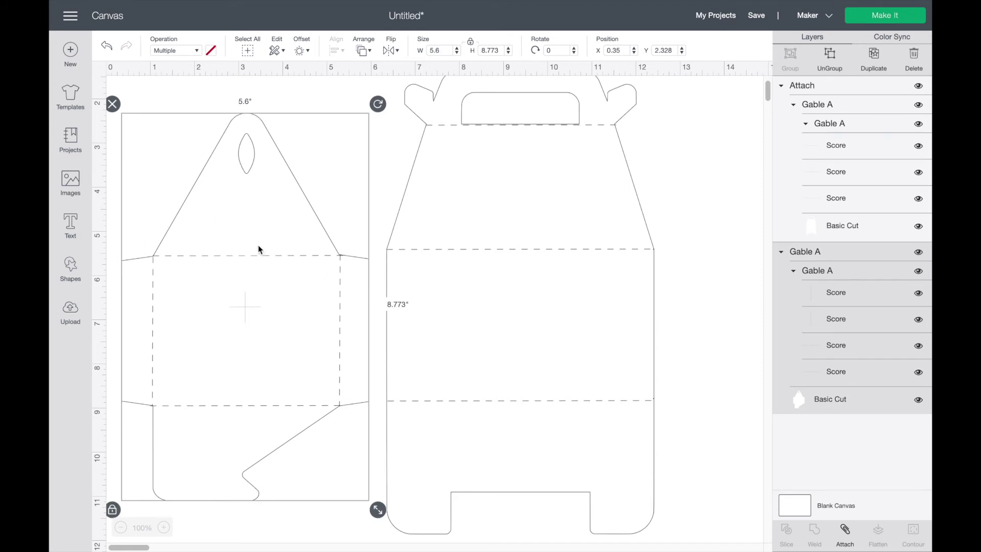
left_click(844, 533)
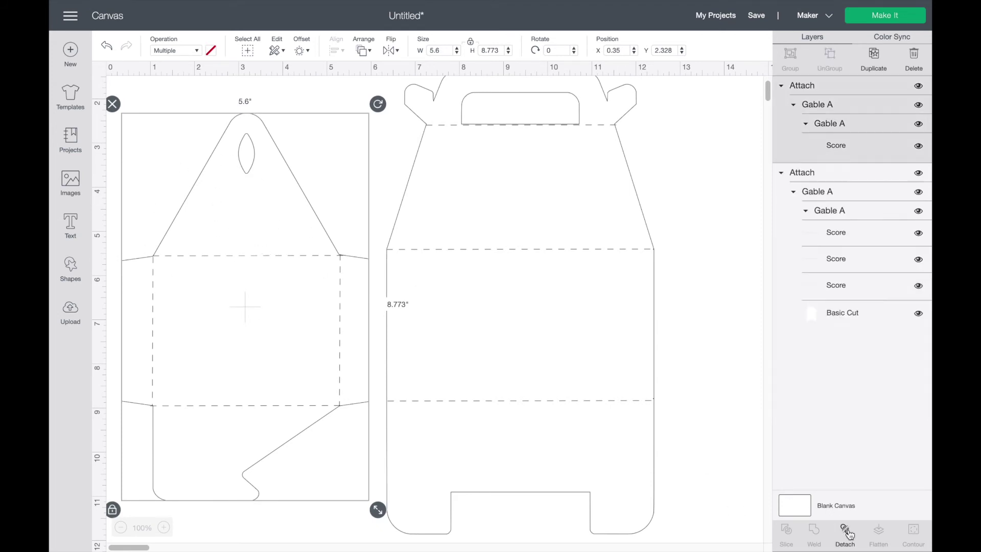
left_click(700, 217)
- Open the mat preview for the project and inspect the second mat with the side piece
left_click(878, 23)
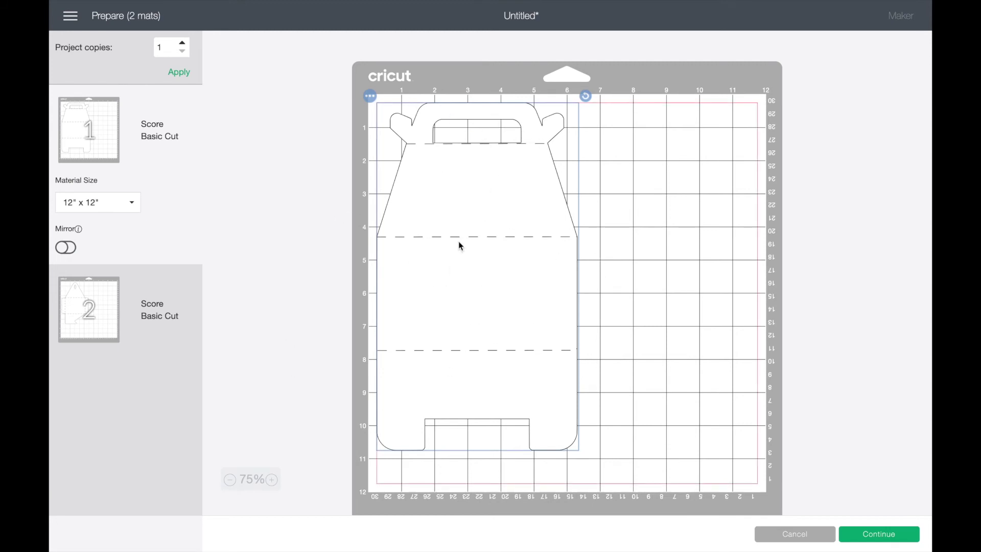
left_click(74, 321)
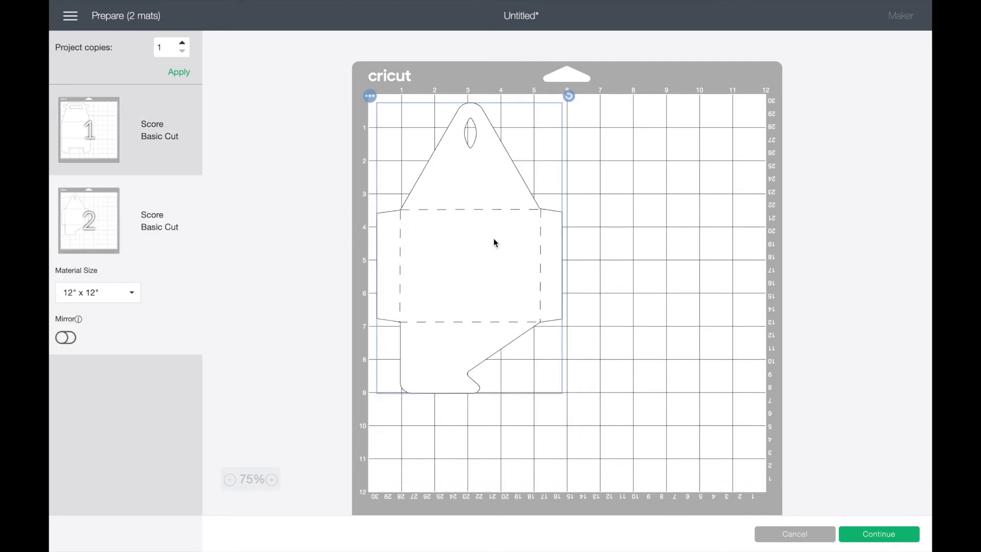
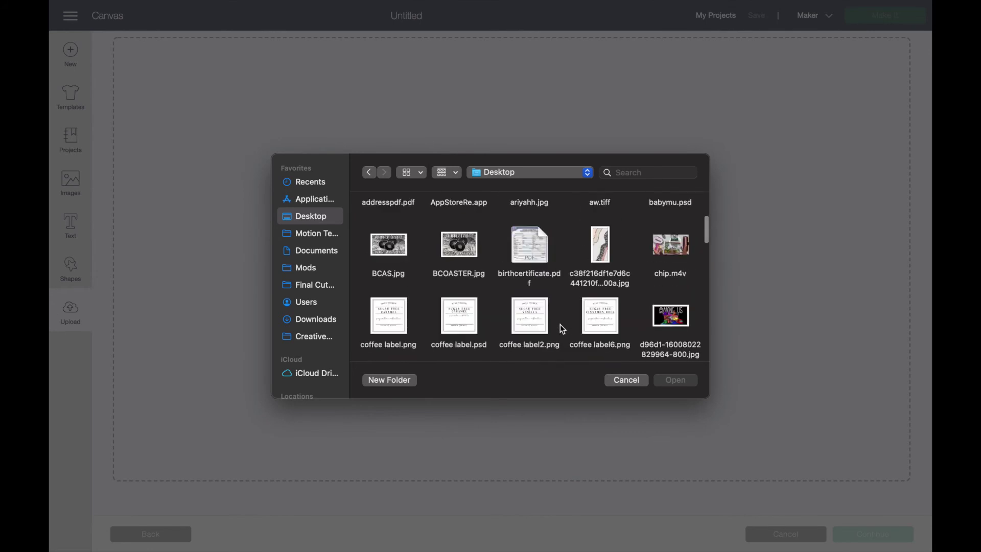
- Choose pen box.svg from the pen box (1) folder on the Desktop as the image to upload
scroll(559, 323, "down", 10)
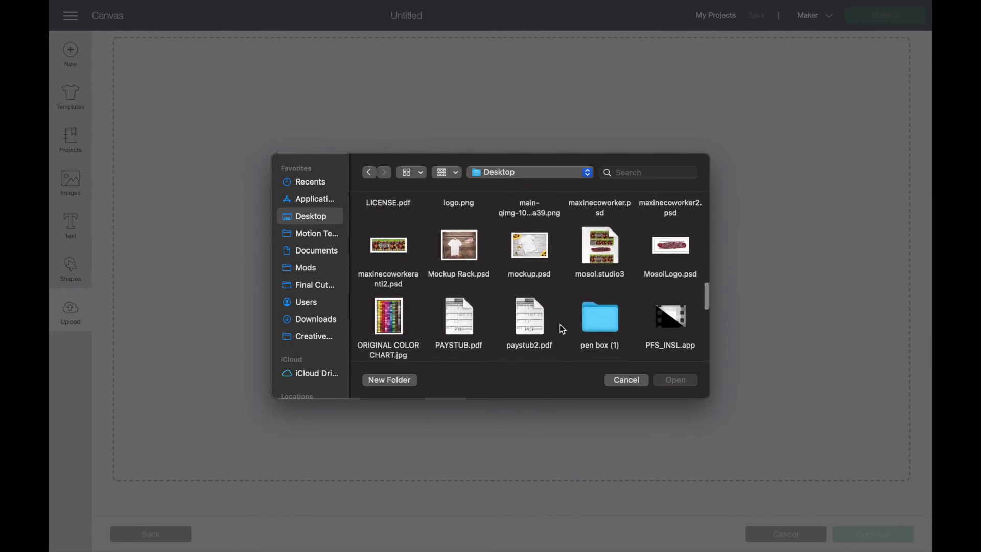
left_click(602, 217)
double_click(600, 214)
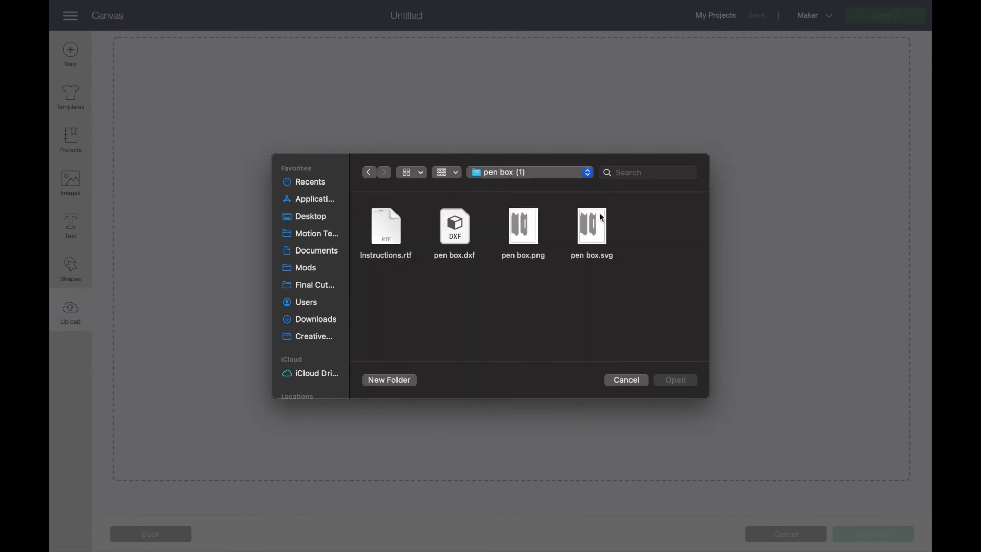
left_click(598, 239)
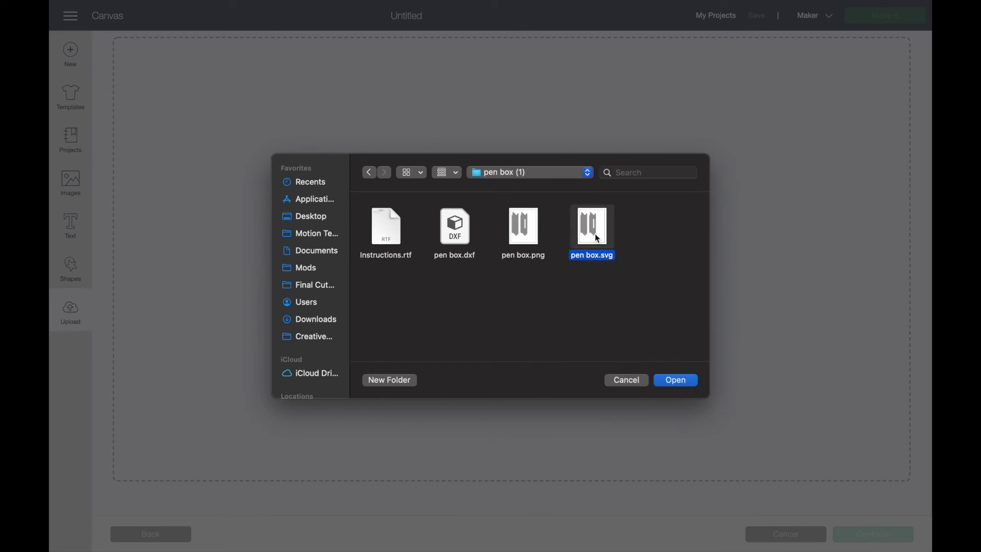
left_click(679, 383)
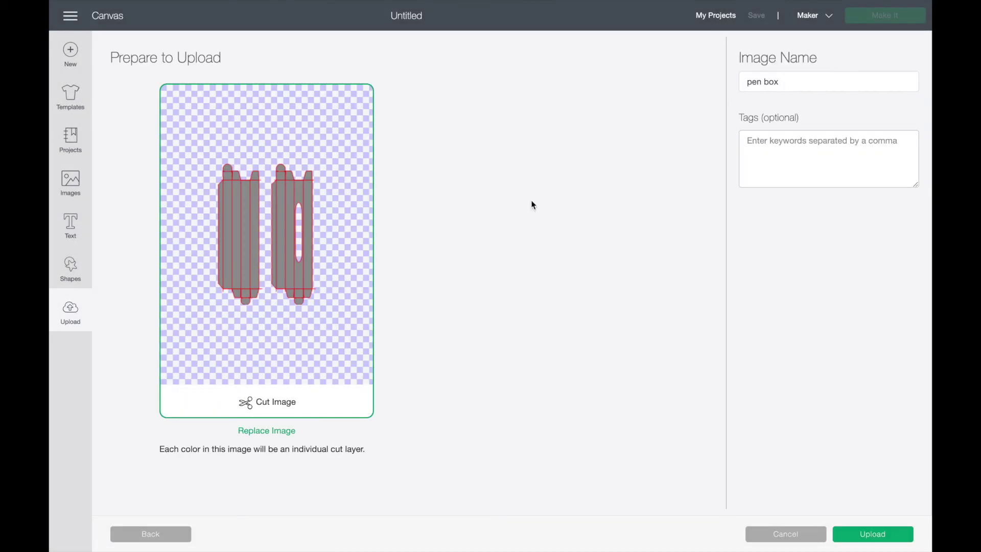
- Upload the pen box cut image and insert it onto the canvas
left_click(867, 534)
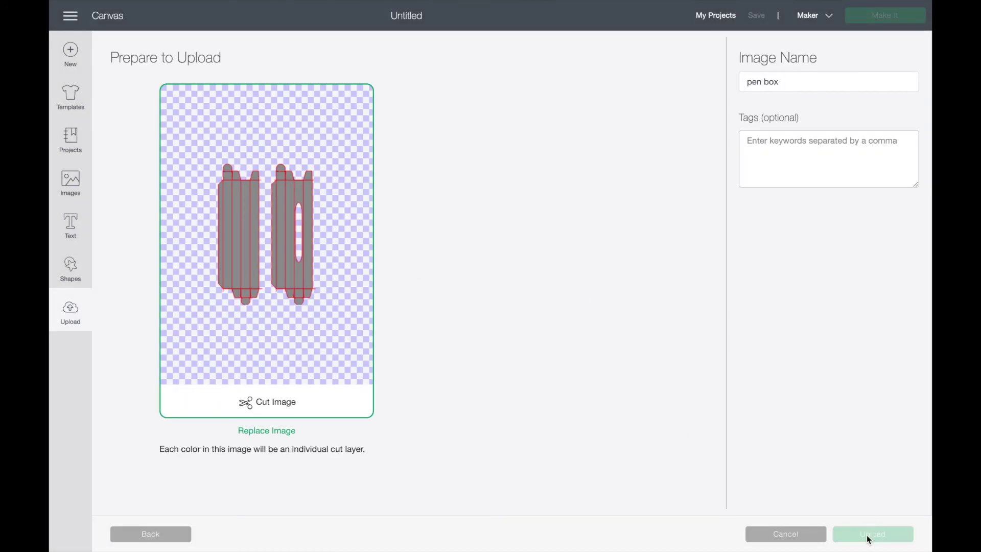
left_click(203, 397)
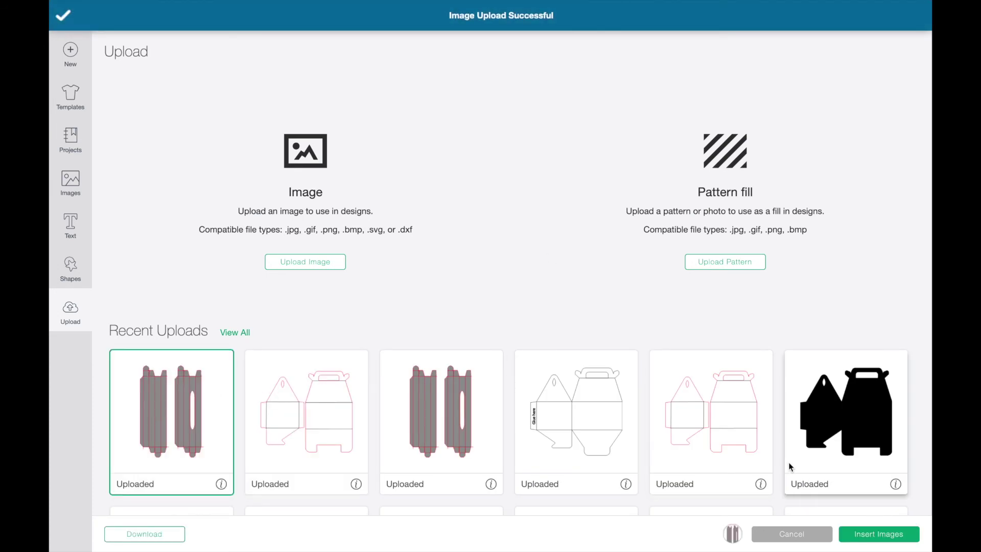
left_click(877, 534)
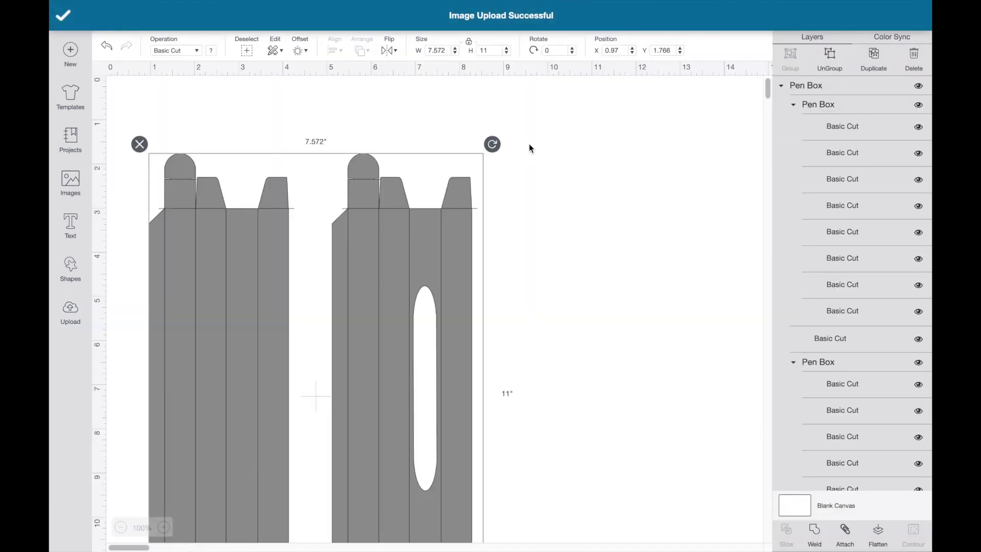
- Set the height of the whole pen box template to 7.65 in with its proportions locked
scroll(577, 244, "down", 2)
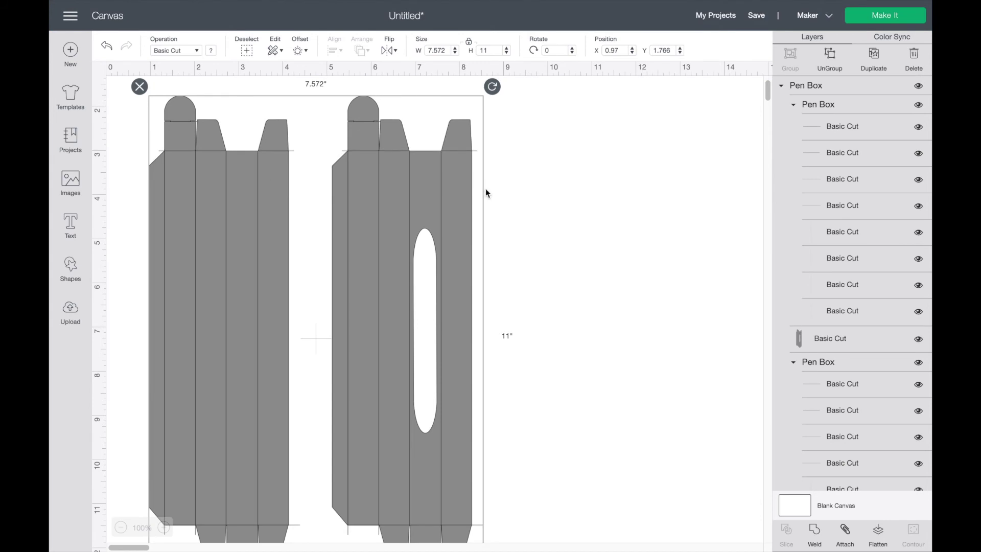
scroll(323, 223, "up", 2)
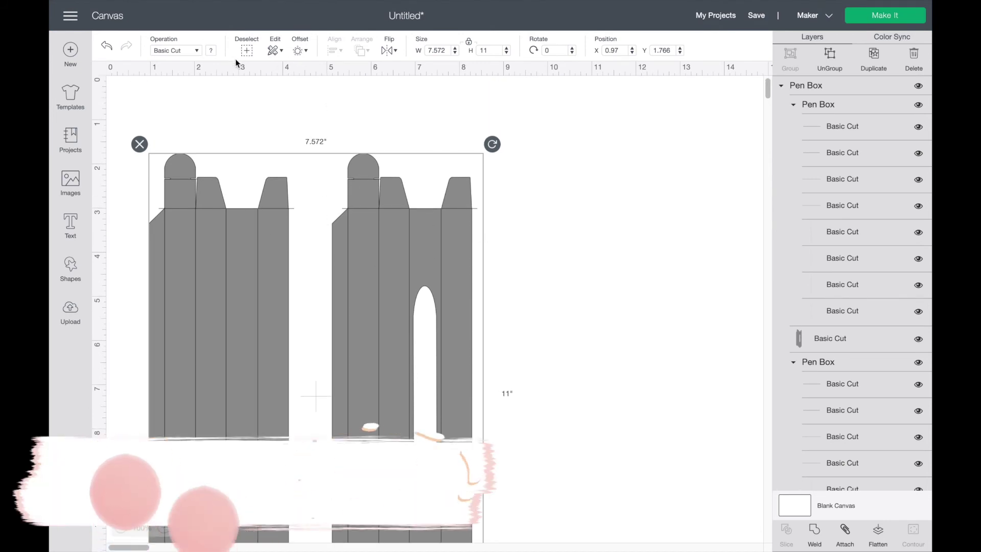
left_click(488, 50)
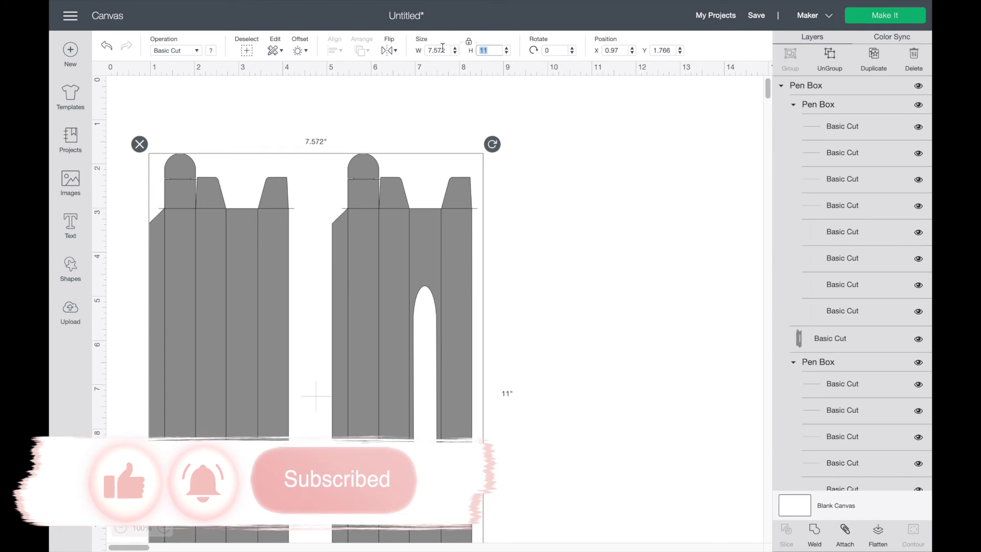
type("7.65")
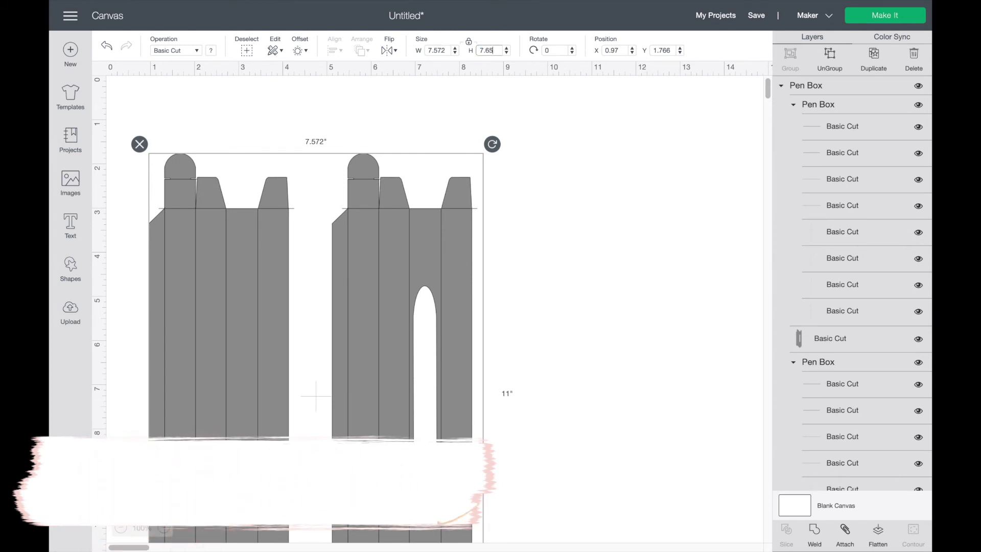
key("Return")
left_click(493, 176)
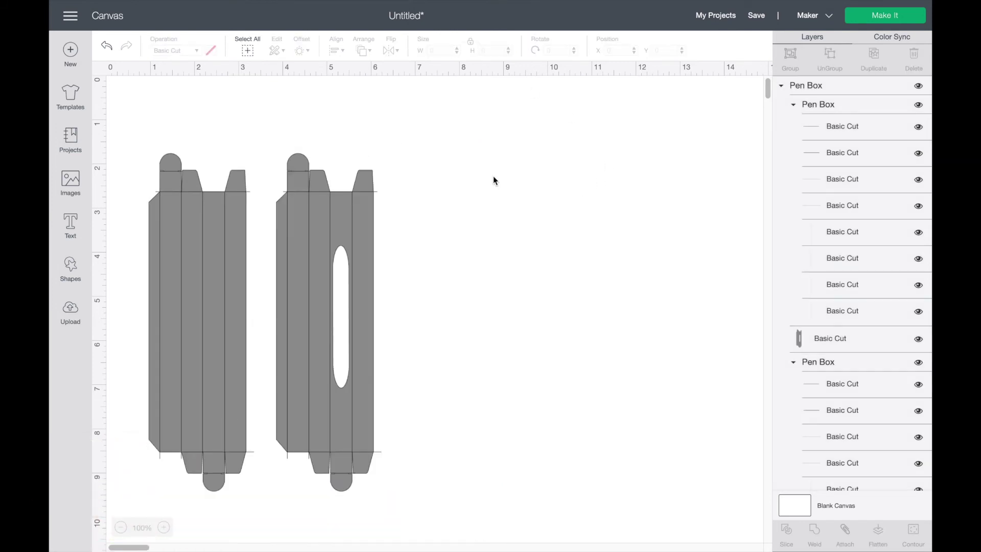
- Ungroup the pen box template and change the fold lines of the piece with the oval window to Score
left_click(370, 217)
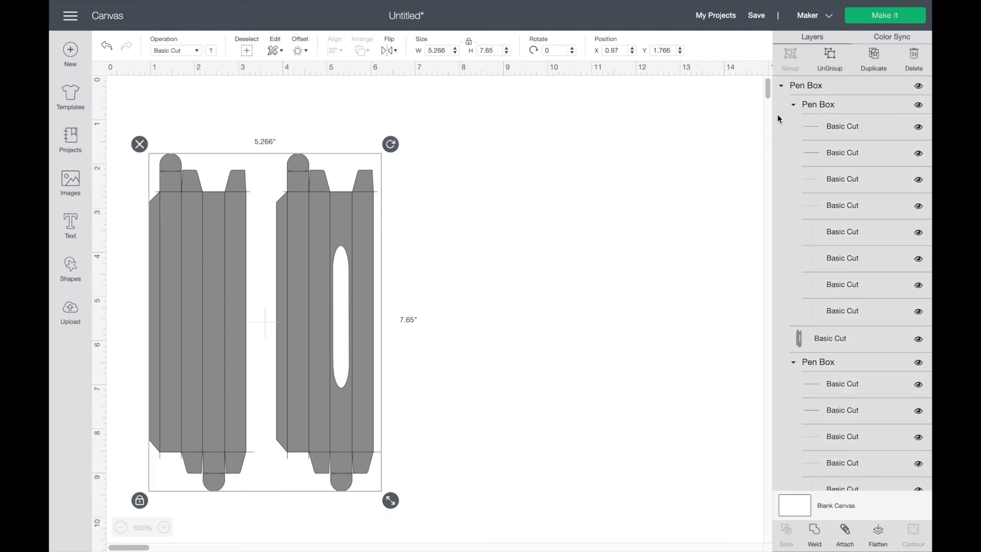
left_click(817, 59)
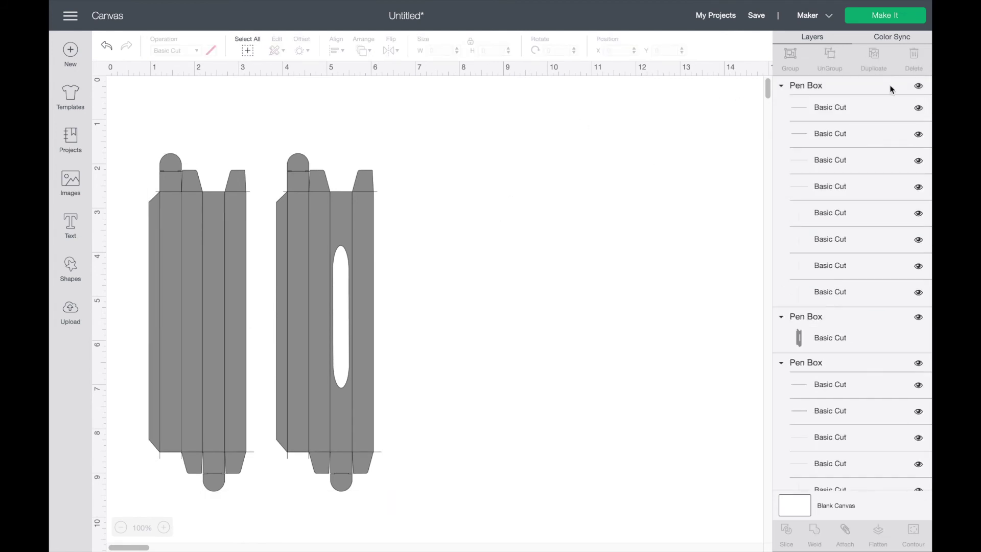
left_click(807, 88)
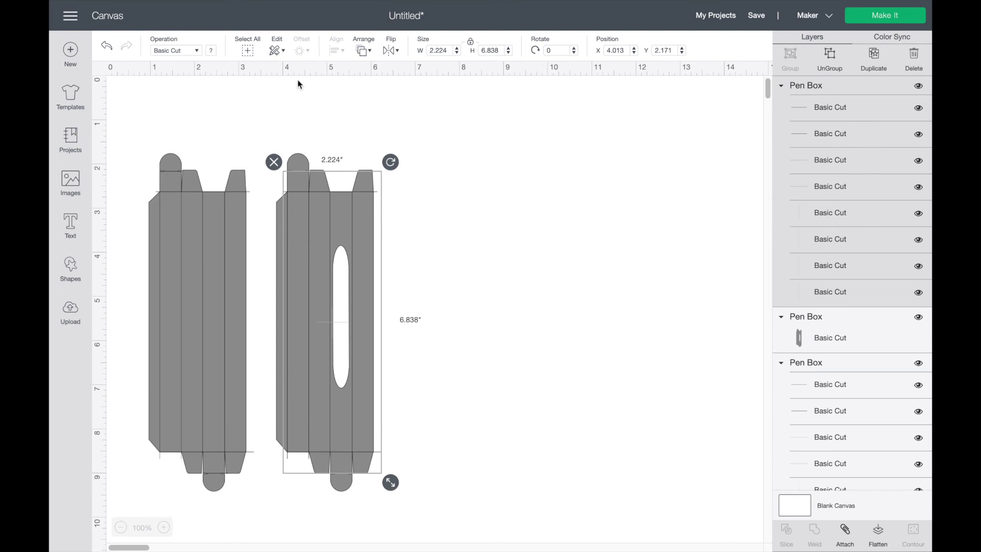
left_click(174, 53)
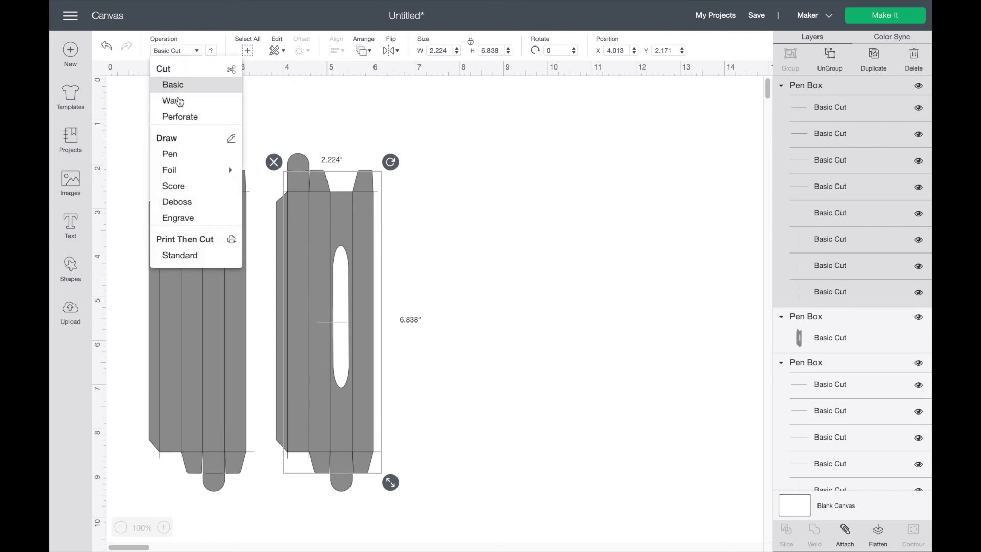
left_click(185, 186)
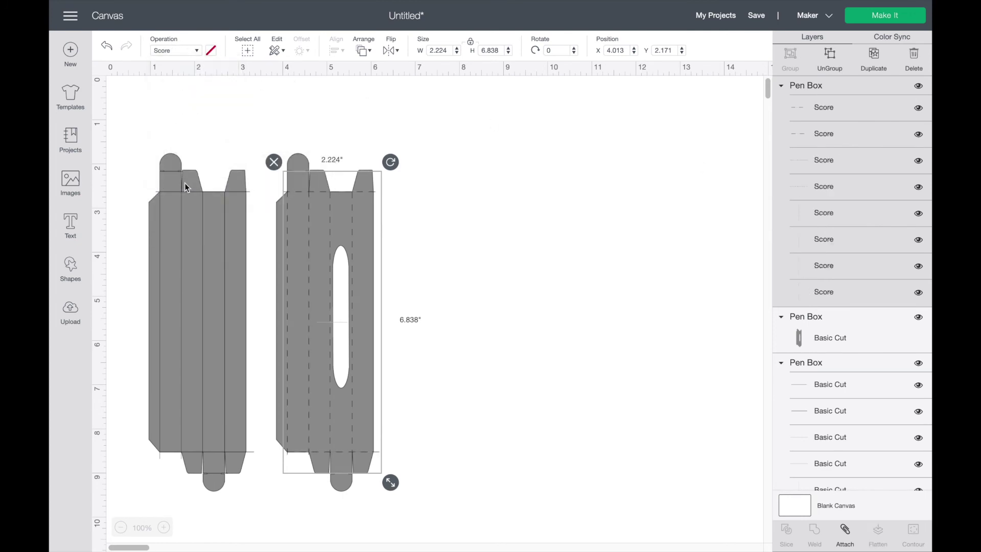
- Change the fold lines of the solid pen box piece without a window from Basic Cut to Score
scroll(792, 306, "down", 4)
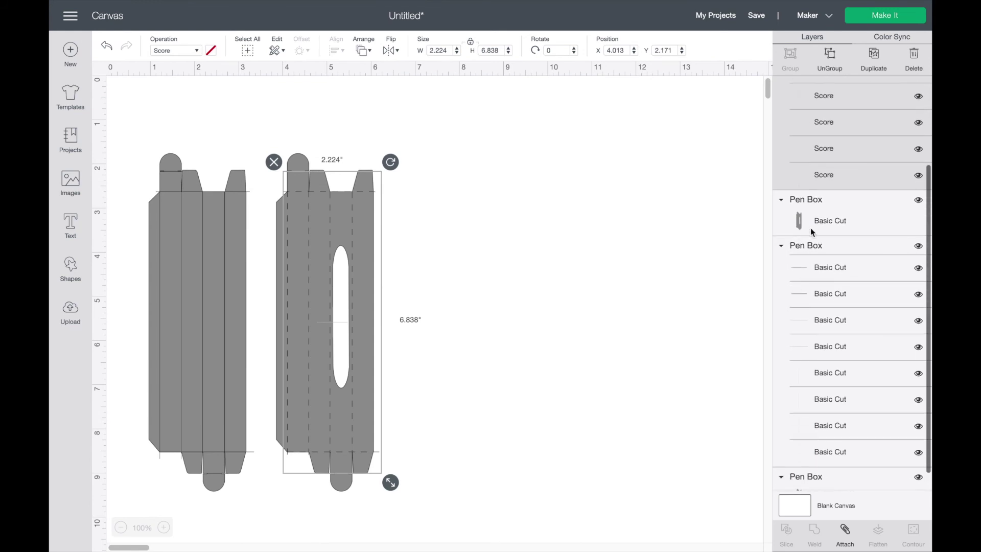
scroll(811, 230, "down", 1)
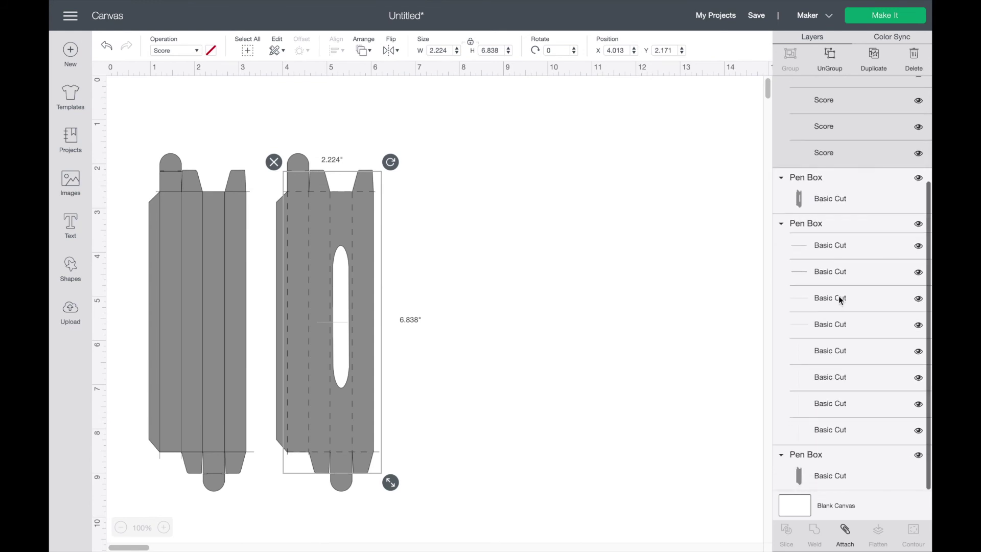
left_click(810, 226)
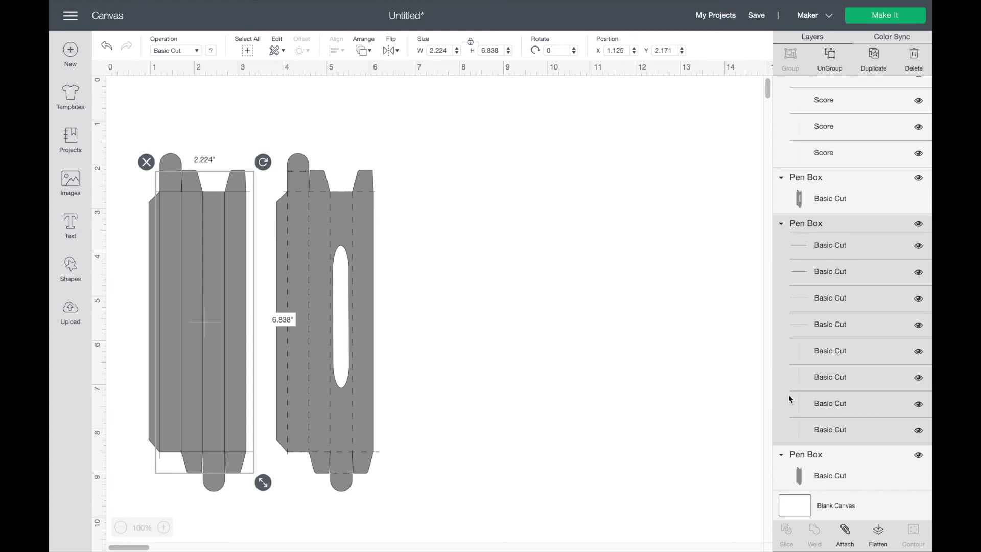
left_click(181, 52)
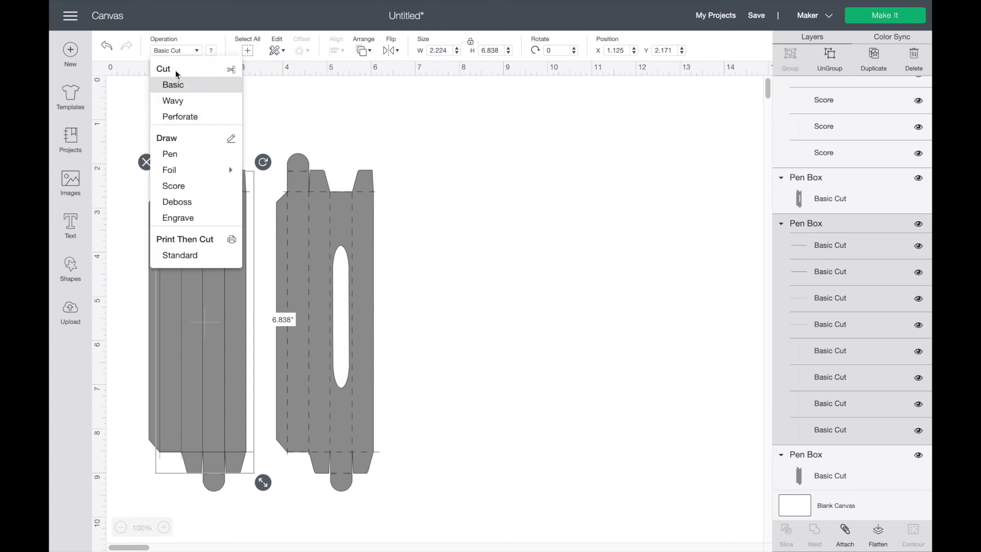
left_click(174, 186)
left_click(490, 176)
- Attach the score lines to the cut outline on the windowed pen box piece, and likewise on the solid piece
left_click_drag(473, 139, 317, 426)
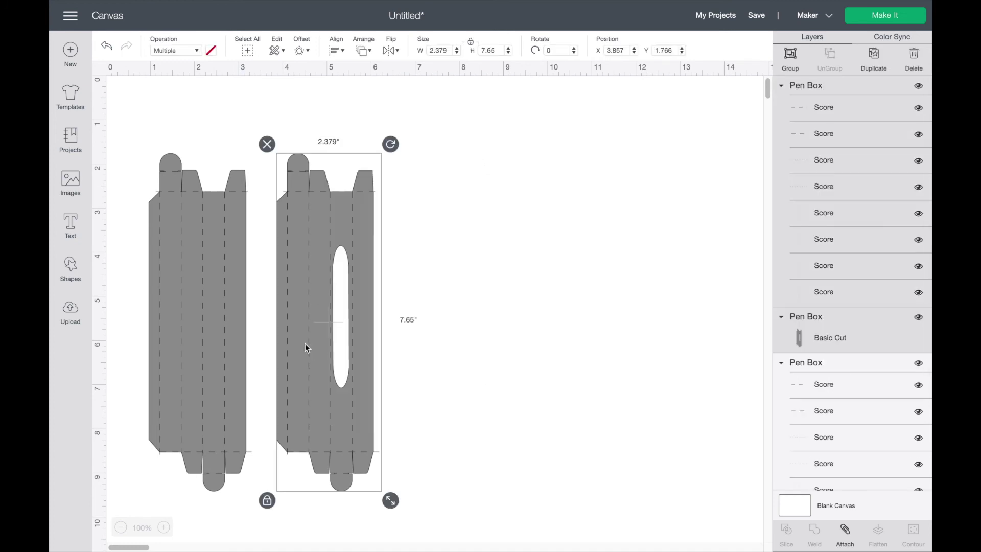
left_click(845, 531)
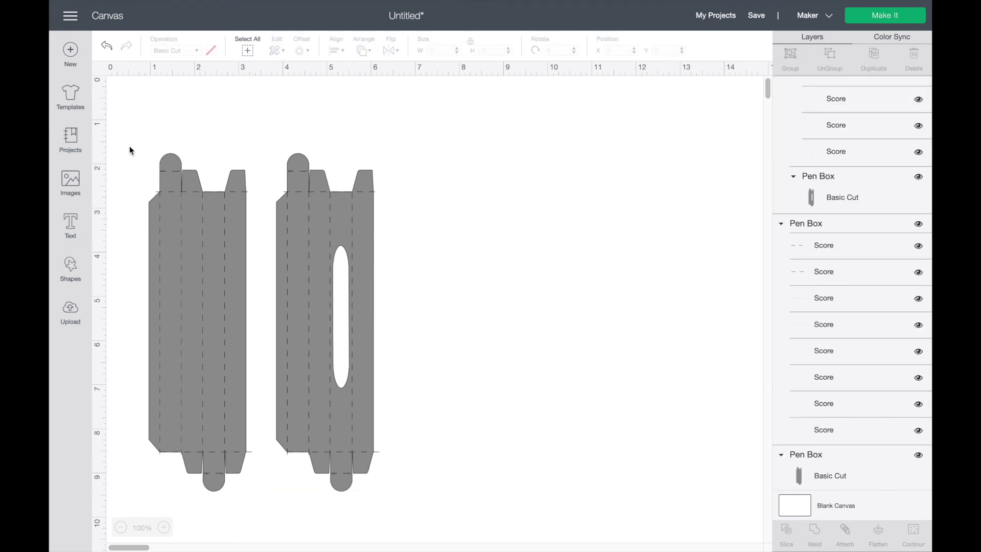
left_click_drag(130, 145, 252, 486)
left_click(845, 531)
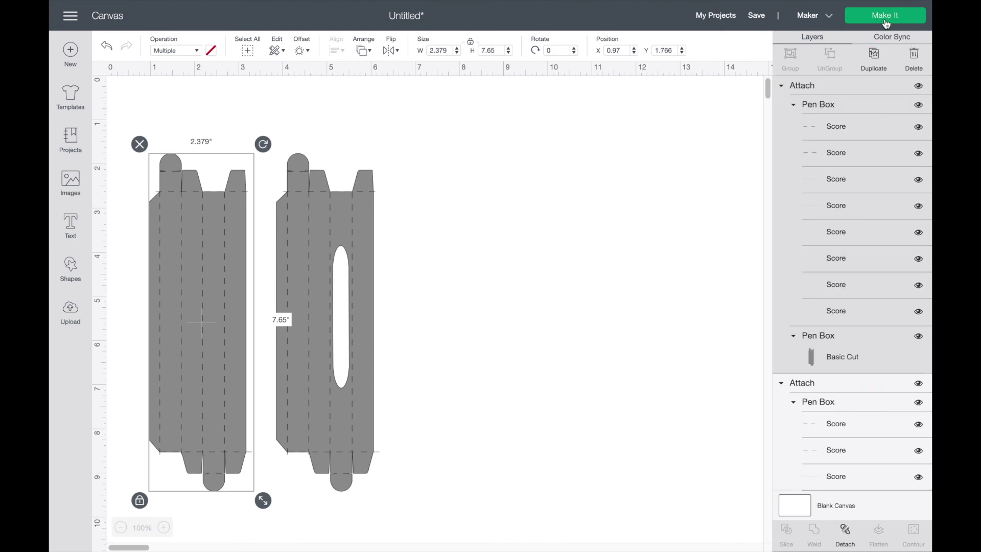
- Check the layout of both pen box pieces in the mat preview and return to the canvas
left_click(886, 16)
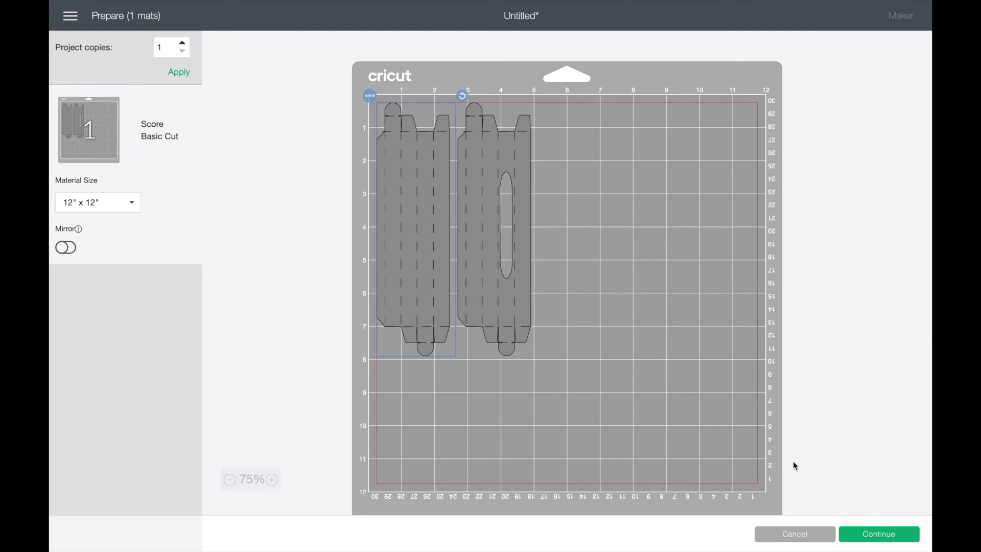
left_click(806, 532)
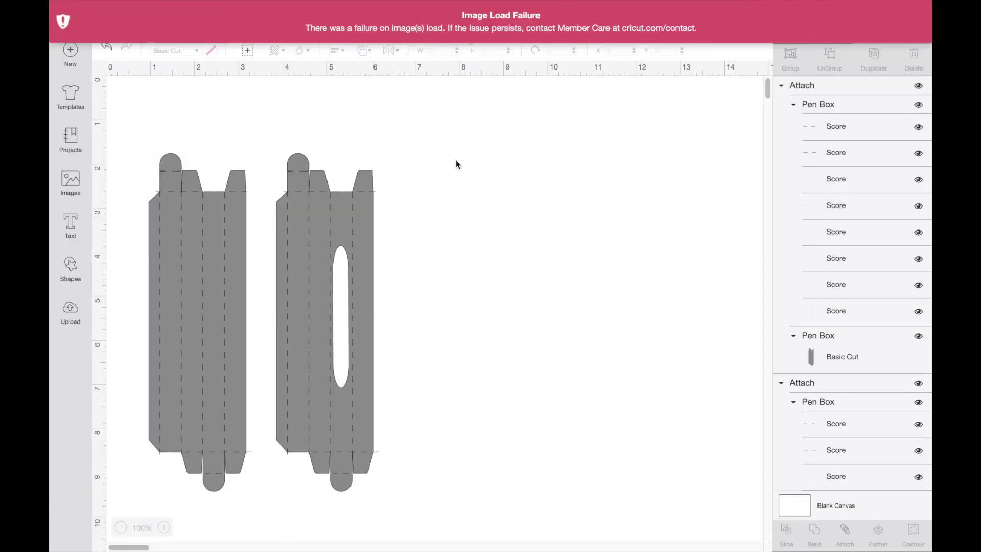
left_click(845, 110)
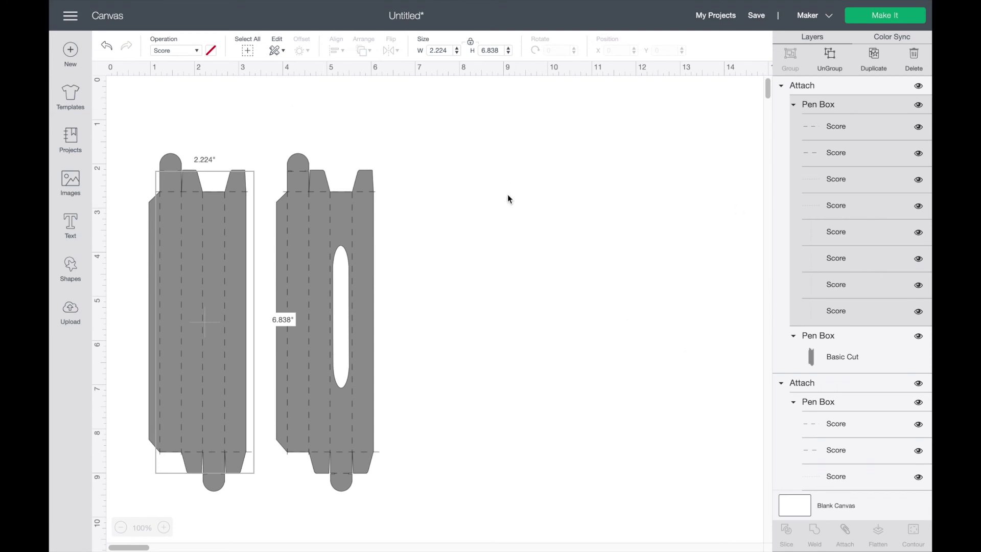
left_click_drag(431, 131, 458, 410)
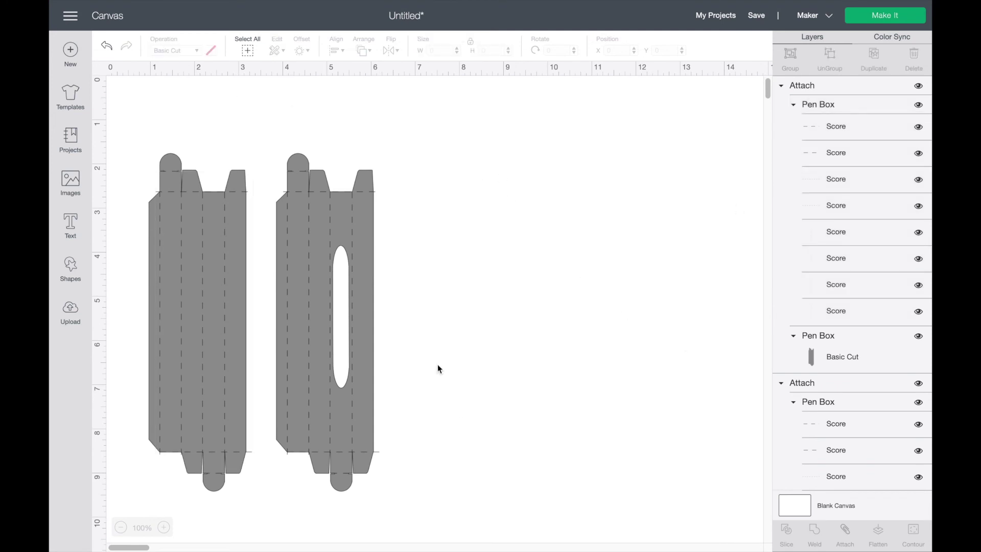
left_click_drag(423, 164, 440, 373)
scroll(689, 187, "down", 8)
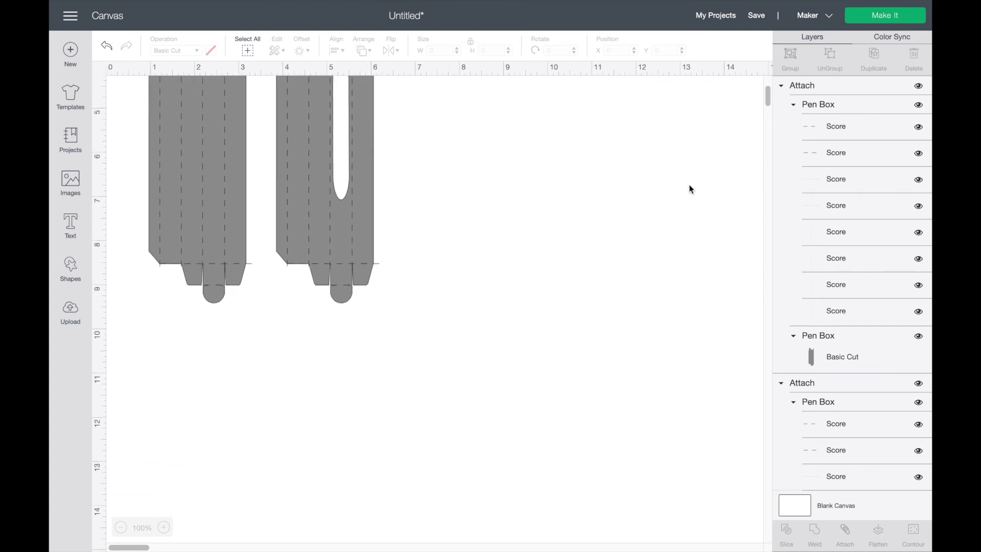
scroll(690, 189, "up", 8)
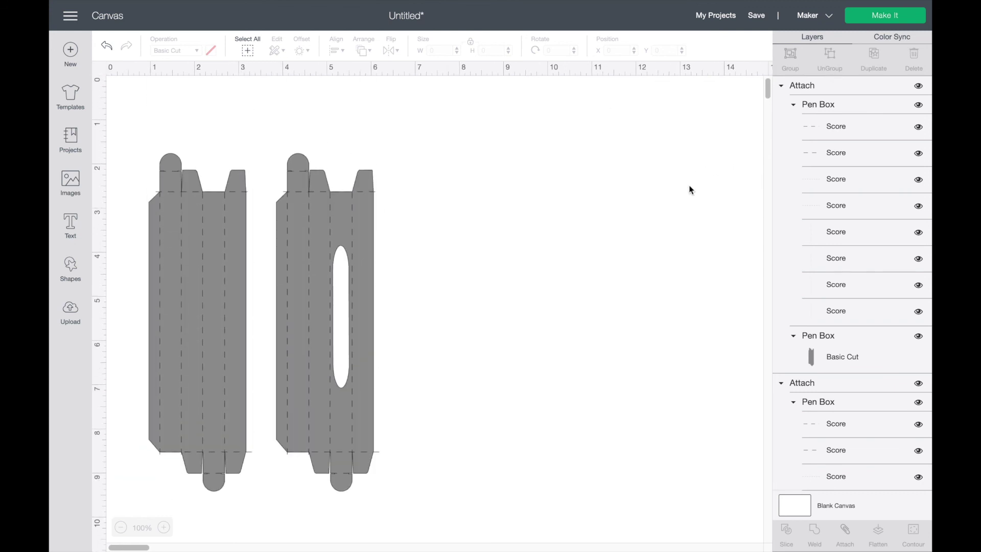